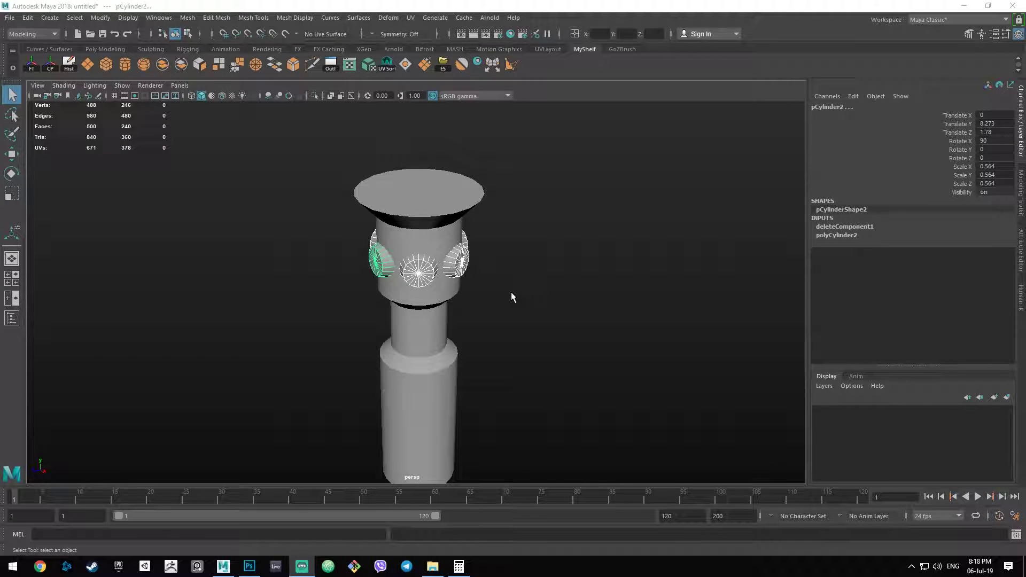
- Orbit, zoom out and pan the persp view to frame the whole lightsaber handle
{"action": "left_click_drag", "start_coordinate": [511, 293], "coordinate": [536, 296], "text": "alt"}
{"action": "right_click_drag", "start_coordinate": [536, 295], "coordinate": [524, 262], "text": "alt"}
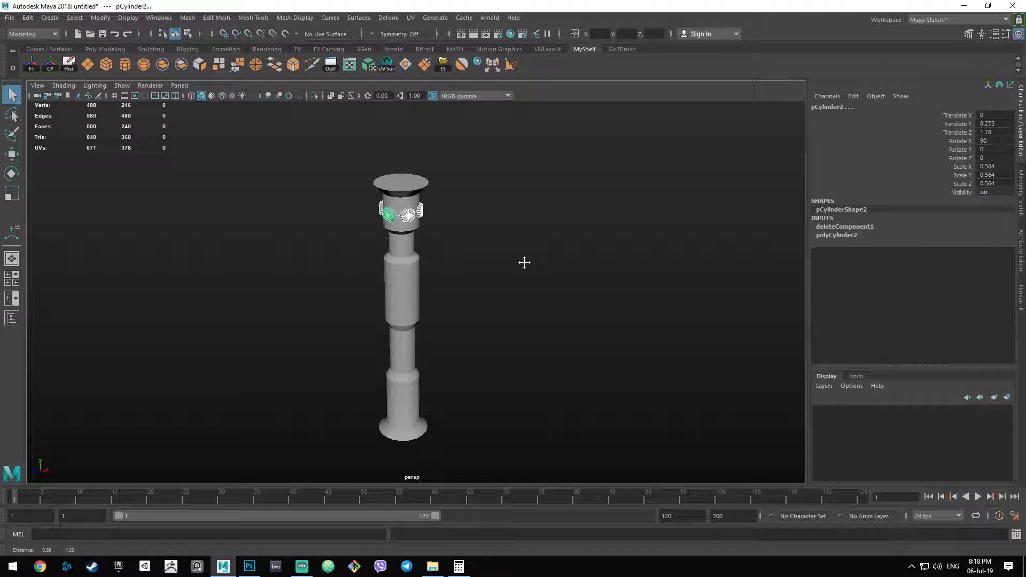
{"action": "middle_click_drag", "start_coordinate": [524, 262], "coordinate": [533, 271], "text": "alt"}
{"action": "key", "text": "Delete"}
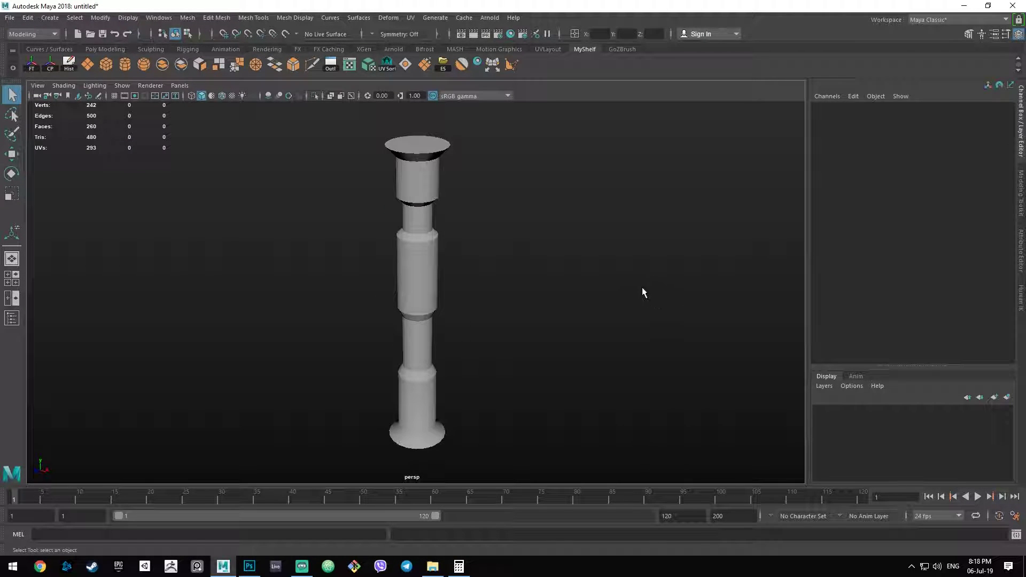
{"action": "mouse_move", "coordinate": [605, 290]}
{"action": "left_mouse_down", "text": "alt"}
{"action": "mouse_move", "coordinate": [554, 284]}
{"action": "mouse_move", "coordinate": [588, 294]}
{"action": "left_mouse_up", "text": "alt"}
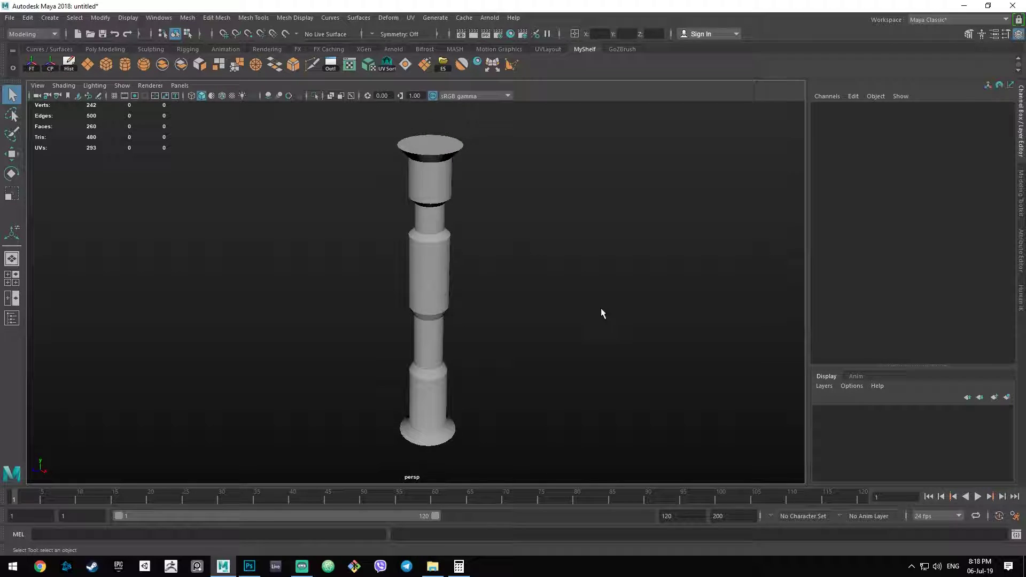
{"action": "middle_click_drag", "start_coordinate": [600, 308], "coordinate": [581, 308], "text": "alt"}
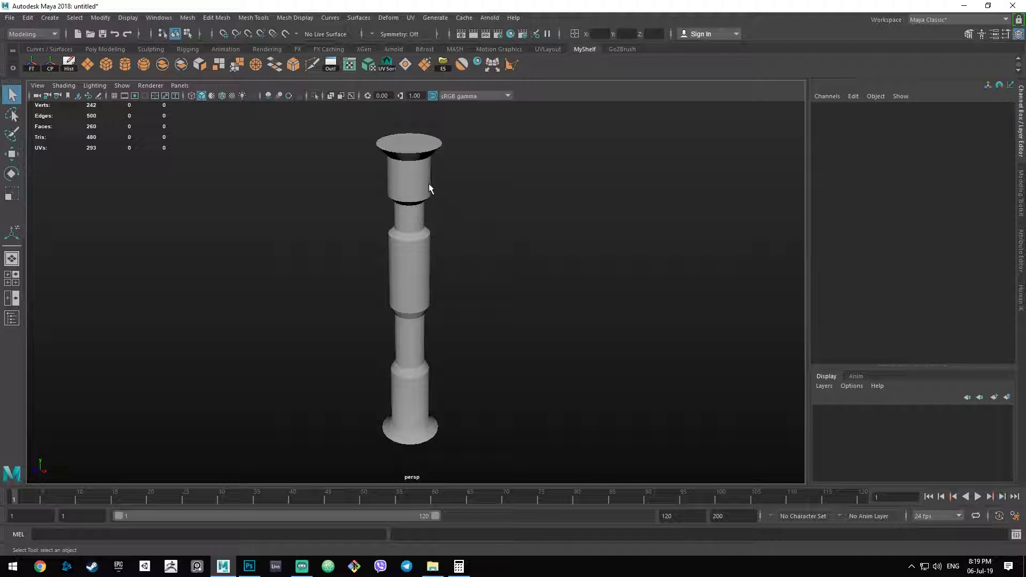
{"action": "mouse_move", "coordinate": [532, 196]}
{"action": "left_mouse_down", "text": "alt"}
{"action": "mouse_move", "coordinate": [481, 191]}
{"action": "mouse_move", "coordinate": [533, 196]}
{"action": "left_mouse_up", "text": "alt"}
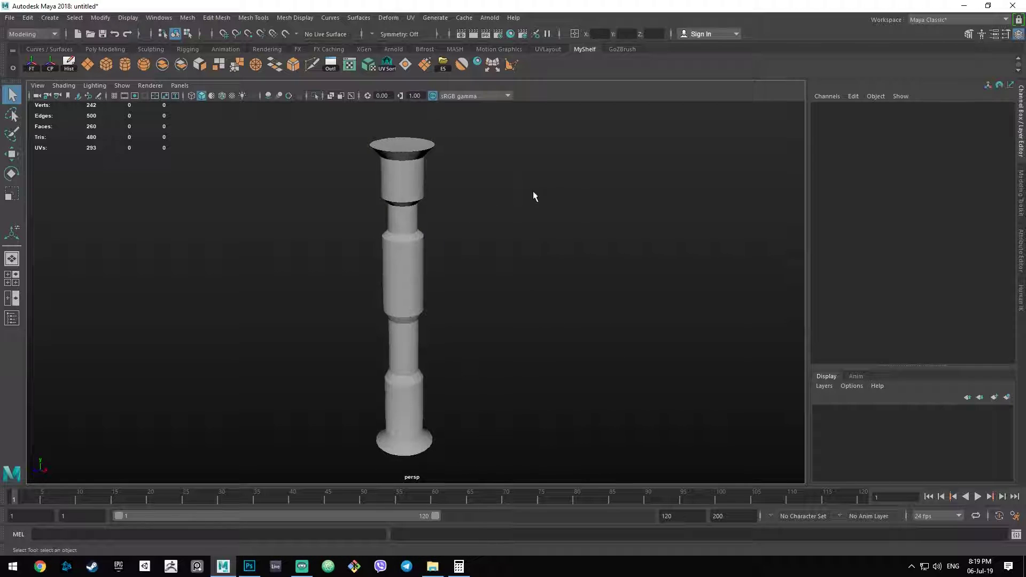
{"action": "left_click_drag", "start_coordinate": [447, 191], "coordinate": [486, 192], "text": "alt"}
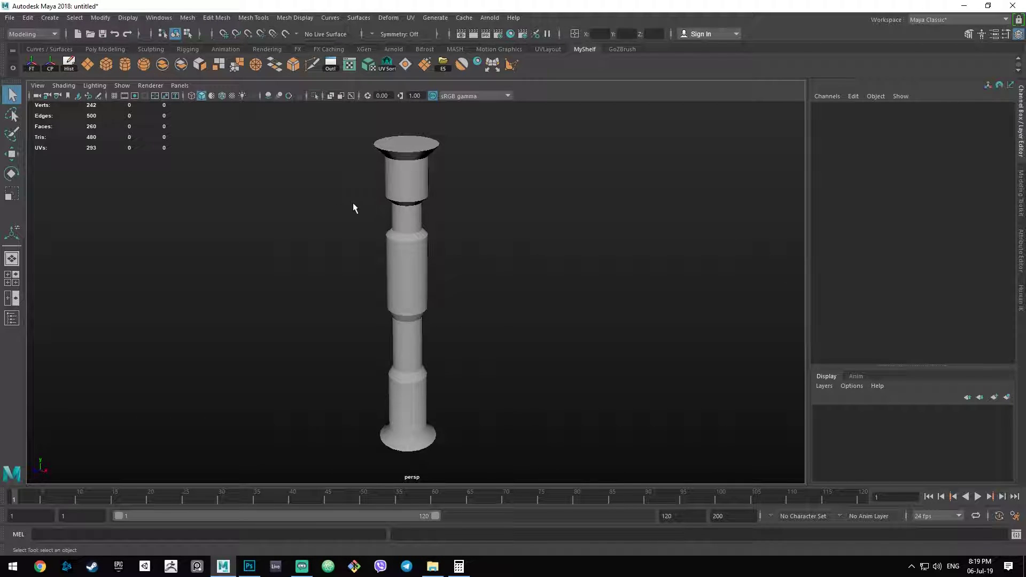
- Create a polygon cylinder and move it up beside the handle's top section
{"action": "left_click", "coordinate": [125, 65]}
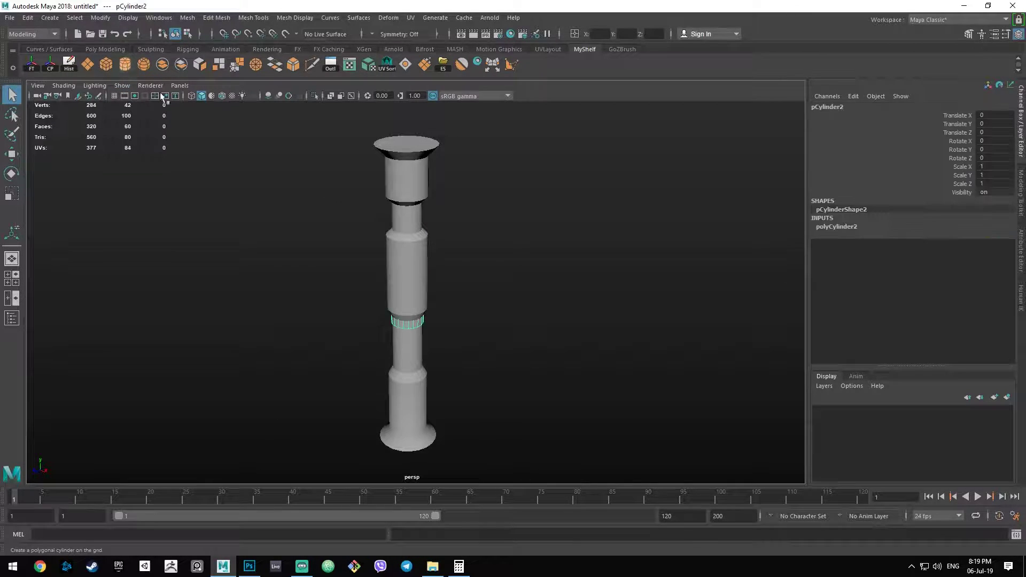
{"action": "left_click_drag", "start_coordinate": [484, 294], "coordinate": [481, 293], "text": "alt"}
{"action": "scroll", "coordinate": [506, 291], "scroll_direction": "down", "scroll_amount": 4}
{"action": "scroll", "coordinate": [508, 292], "scroll_direction": "up", "scroll_amount": 5}
{"action": "key", "text": "w"}
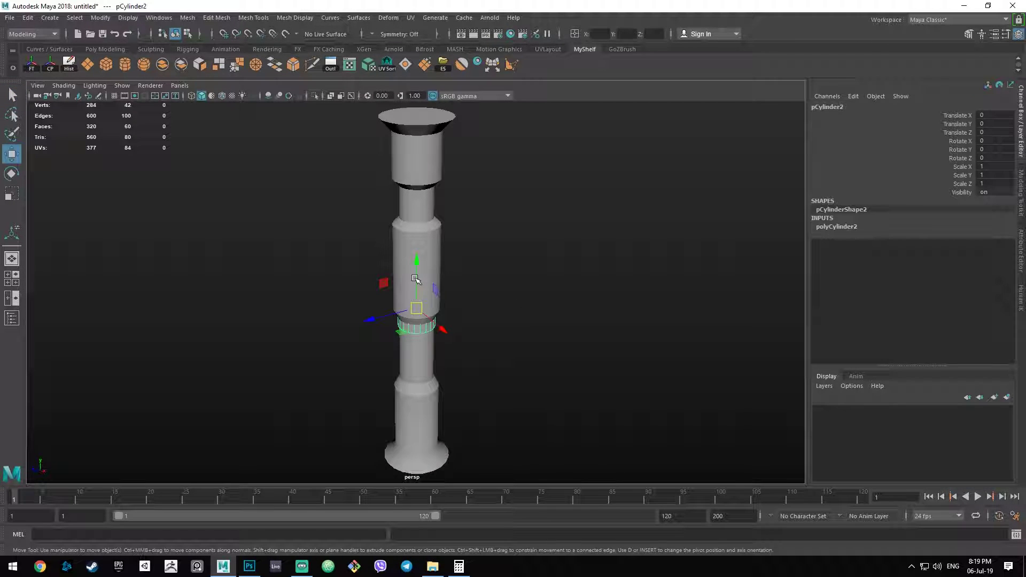
{"action": "left_click_drag", "start_coordinate": [386, 281], "coordinate": [331, 138]}
{"action": "key", "text": "f"}
{"action": "scroll", "coordinate": [464, 193], "scroll_direction": "down", "scroll_amount": 5}
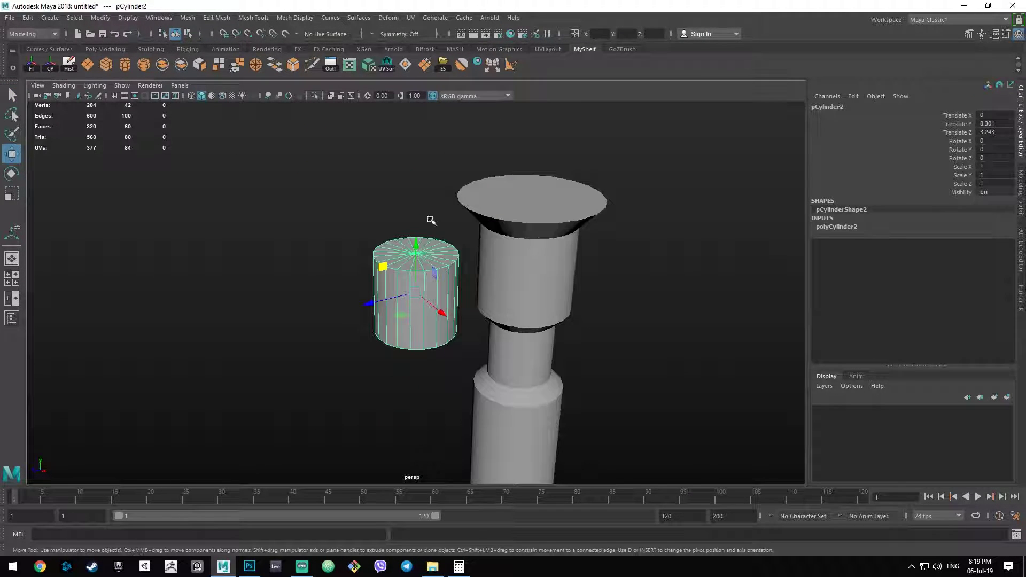
- Rotate the new cylinder 90 degrees on X so it lies on its side
{"action": "key", "text": "e"}
{"action": "left_click_drag", "start_coordinate": [398, 258], "coordinate": [396, 302]}
{"action": "left_click", "coordinate": [995, 140]}
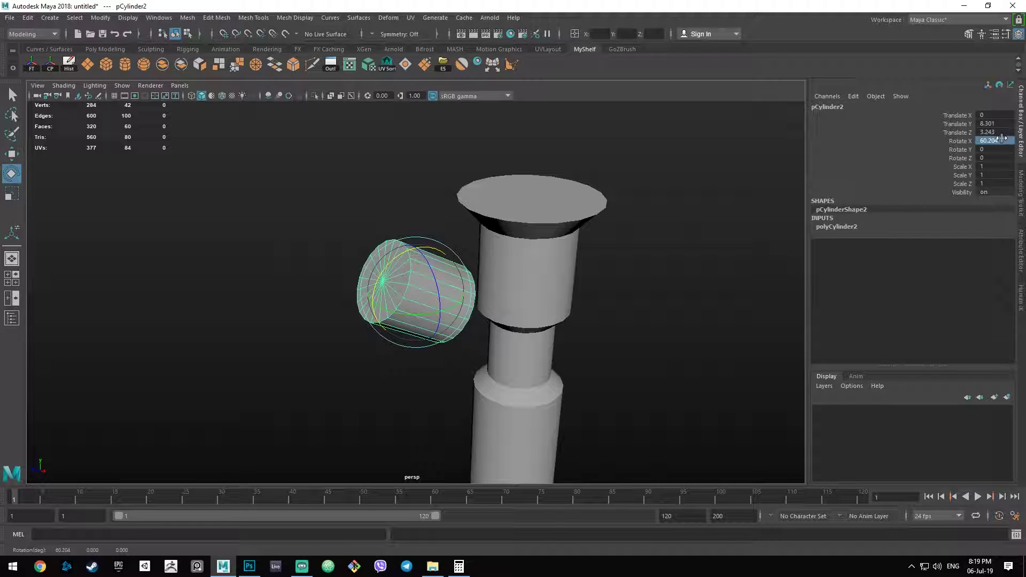
{"action": "type", "text": "90"}
{"action": "key", "text": "Return"}
- Select the cylinder's end-cap faces in wireframe and delete them
{"action": "left_click_drag", "start_coordinate": [630, 252], "coordinate": [469, 271], "text": "alt"}
{"action": "key", "text": "q"}
{"action": "key", "text": "4"}
{"action": "right_click_drag", "start_coordinate": [416, 260], "coordinate": [416, 282]}
{"action": "mouse_move", "coordinate": [415, 204]}
{"action": "left_mouse_down"}
{"action": "mouse_move", "coordinate": [535, 387]}
{"action": "mouse_move", "coordinate": [403, 358]}
{"action": "left_mouse_up"}
{"action": "key", "text": "Delete"}
{"action": "key", "text": "5"}
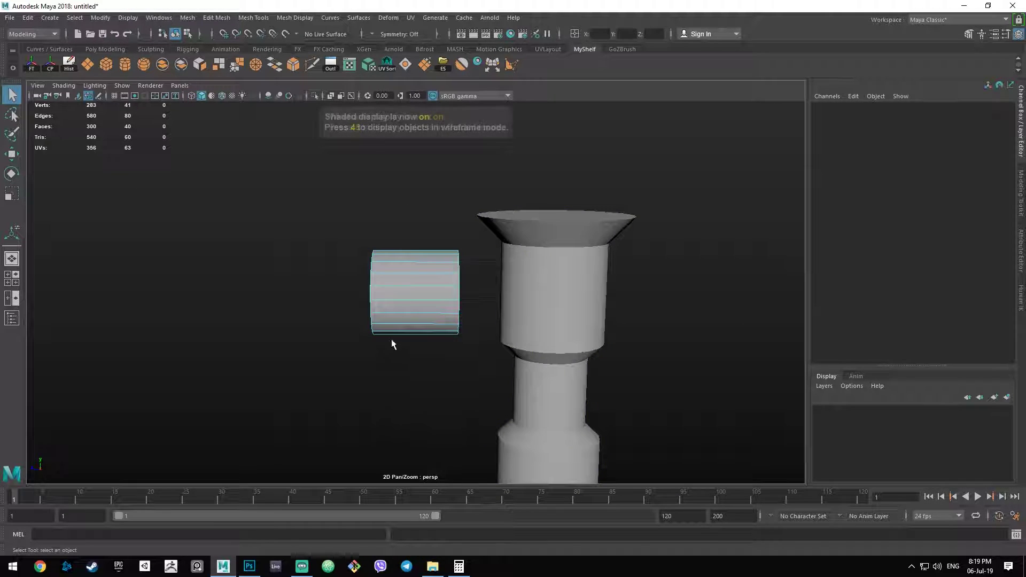
{"action": "right_click_drag", "start_coordinate": [395, 258], "coordinate": [450, 216]}
- Push the cylinder along Z into the column and scale it to 0.476 × 0.312 × 0.476
{"action": "scroll", "coordinate": [545, 241], "scroll_direction": "down", "scroll_amount": 3}
{"action": "left_click_drag", "start_coordinate": [545, 240], "coordinate": [545, 282], "text": "alt"}
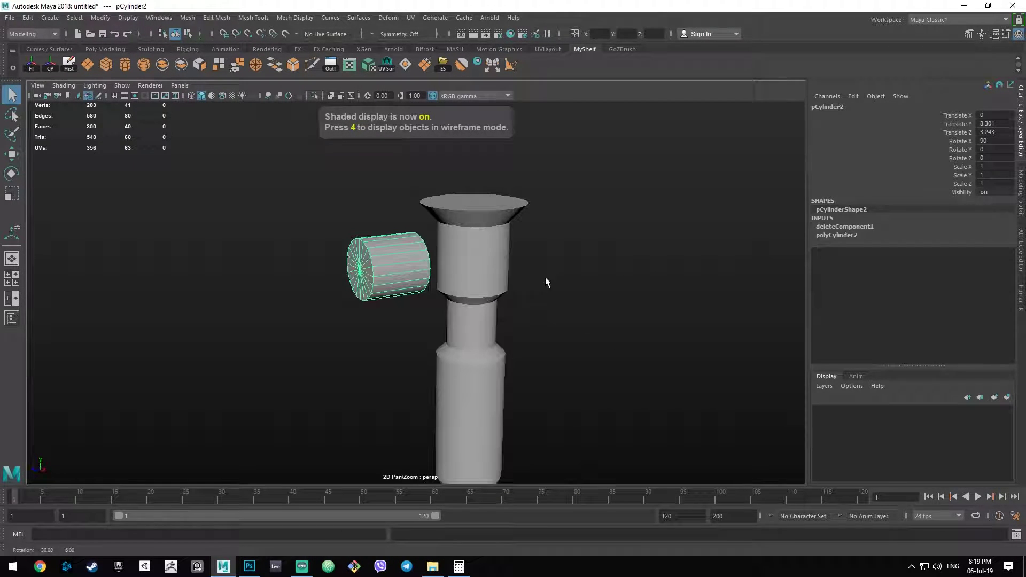
{"action": "scroll", "coordinate": [334, 251], "scroll_direction": "up", "scroll_amount": 3}
{"action": "key", "text": "w"}
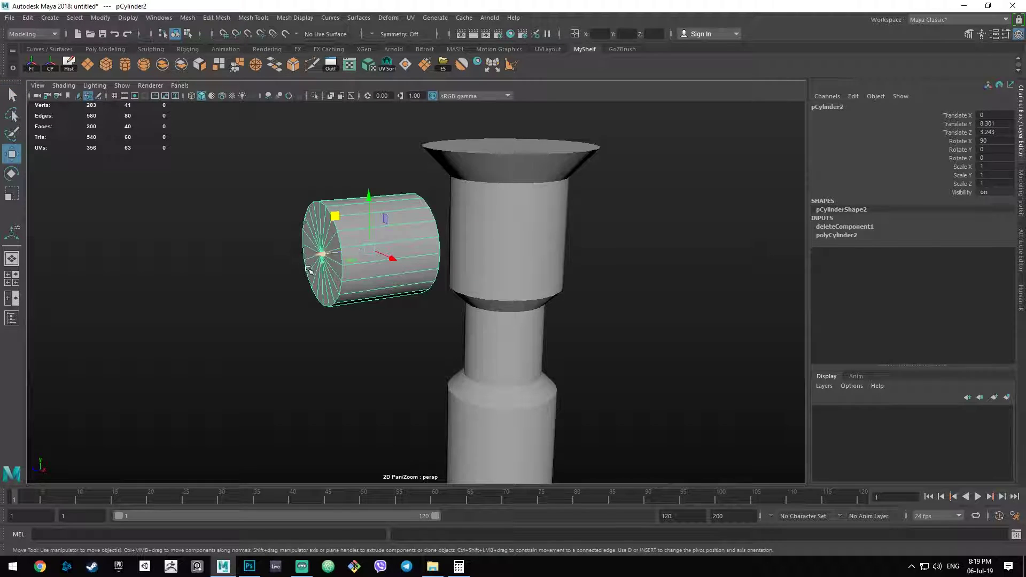
{"action": "left_click_drag", "start_coordinate": [333, 250], "coordinate": [404, 244]}
{"action": "key", "text": "r"}
{"action": "key", "text": "w"}
{"action": "key", "text": "f"}
{"action": "scroll", "coordinate": [419, 242], "scroll_direction": "down", "scroll_amount": 3}
- Select the 20 faces at the cylinder's outer end and scale them down to taper the screw
{"action": "right_click_drag", "start_coordinate": [394, 235], "coordinate": [394, 263]}
{"action": "key", "text": "4"}
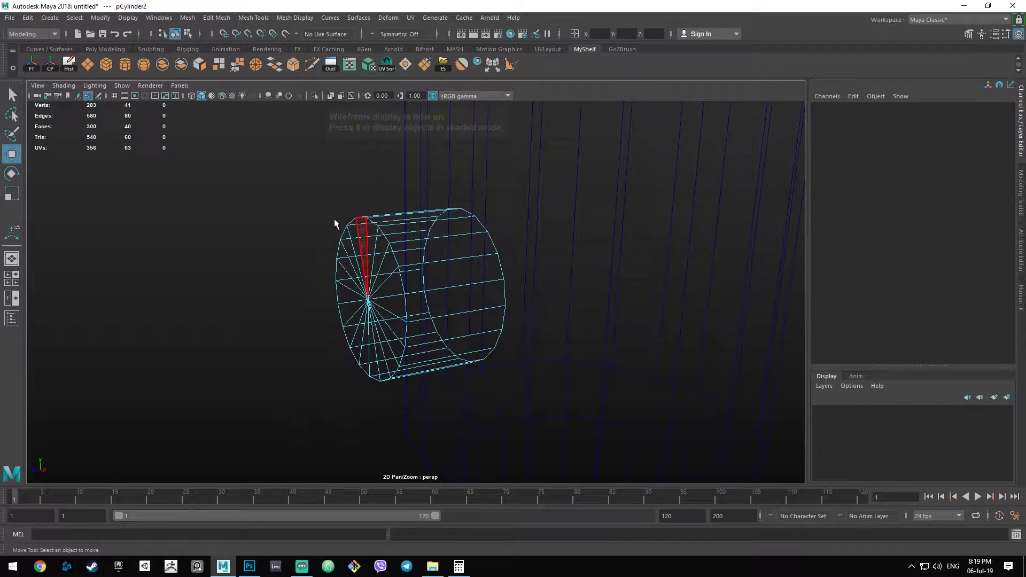
{"action": "key", "text": "q"}
{"action": "scroll", "coordinate": [334, 219], "scroll_direction": "down", "scroll_amount": 5}
{"action": "left_click_drag", "start_coordinate": [325, 215], "coordinate": [416, 382], "text": "alt"}
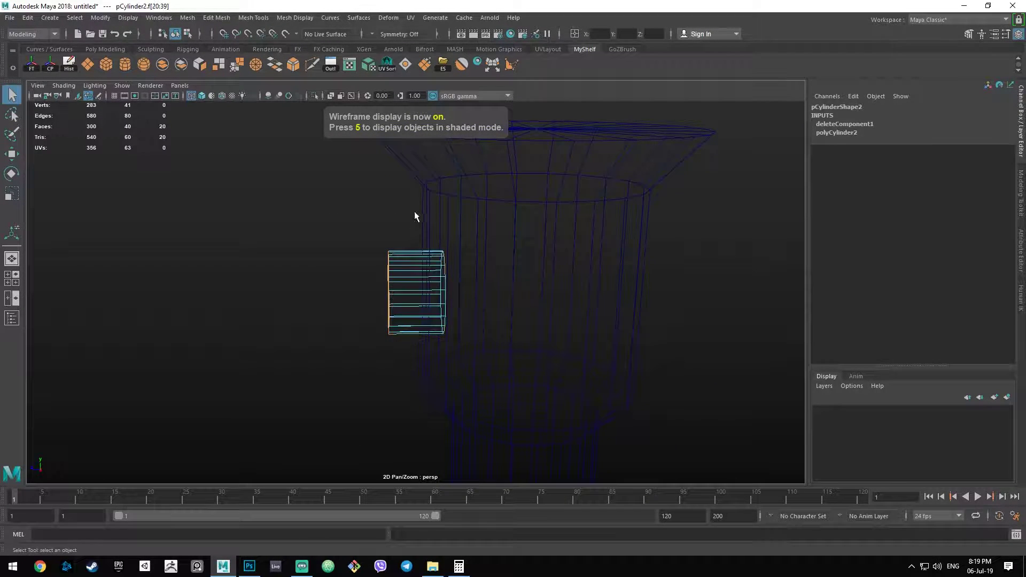
{"action": "left_click_drag", "start_coordinate": [414, 211], "coordinate": [549, 267], "text": "alt"}
{"action": "key", "text": "5"}
{"action": "key", "text": "r"}
{"action": "left_click_drag", "start_coordinate": [401, 302], "coordinate": [381, 299]}
- Clear the face selection, reselect the whole screw object and frame the top section
{"action": "right_click_drag", "start_coordinate": [409, 279], "coordinate": [470, 235]}
{"action": "key", "text": "q"}
{"action": "left_click", "coordinate": [633, 327]}
{"action": "scroll", "coordinate": [634, 329], "scroll_direction": "down", "scroll_amount": 5}
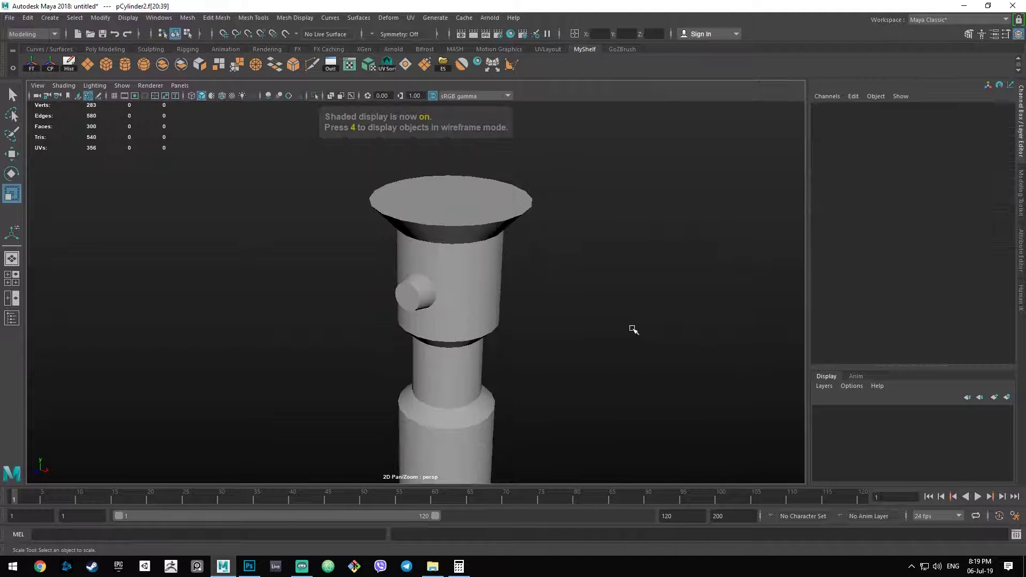
{"action": "left_click_drag", "start_coordinate": [635, 330], "coordinate": [609, 327], "text": "alt"}
{"action": "left_click", "coordinate": [422, 283]}
{"action": "scroll", "coordinate": [542, 302], "scroll_direction": "down", "scroll_amount": 3}
{"action": "key", "text": "w"}
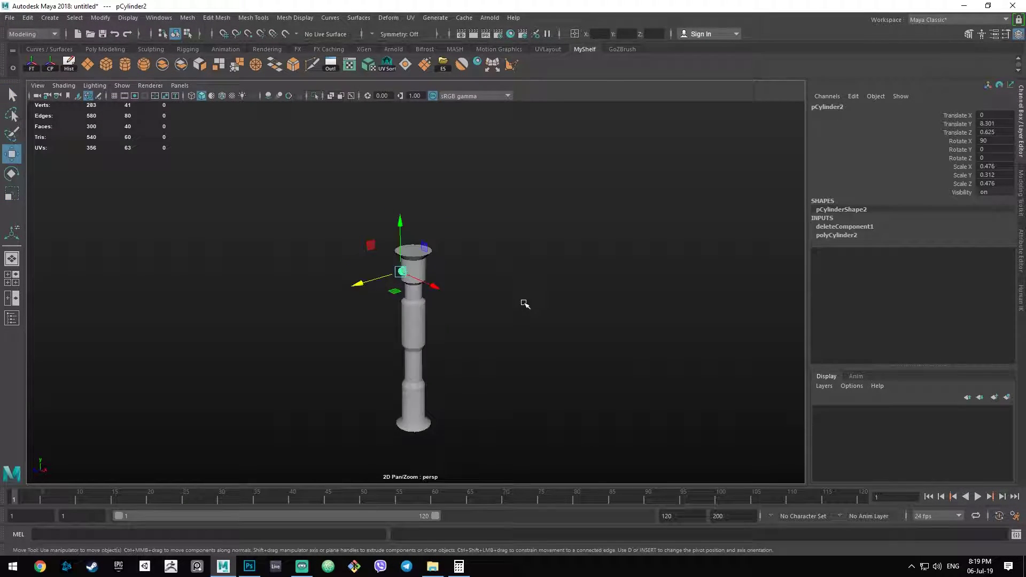
{"action": "scroll", "coordinate": [528, 307], "scroll_direction": "up", "scroll_amount": 2}
{"action": "scroll", "coordinate": [529, 307], "scroll_direction": "up", "scroll_amount": 3}
{"action": "middle_click_drag", "start_coordinate": [572, 276], "coordinate": [508, 288], "text": "alt"}
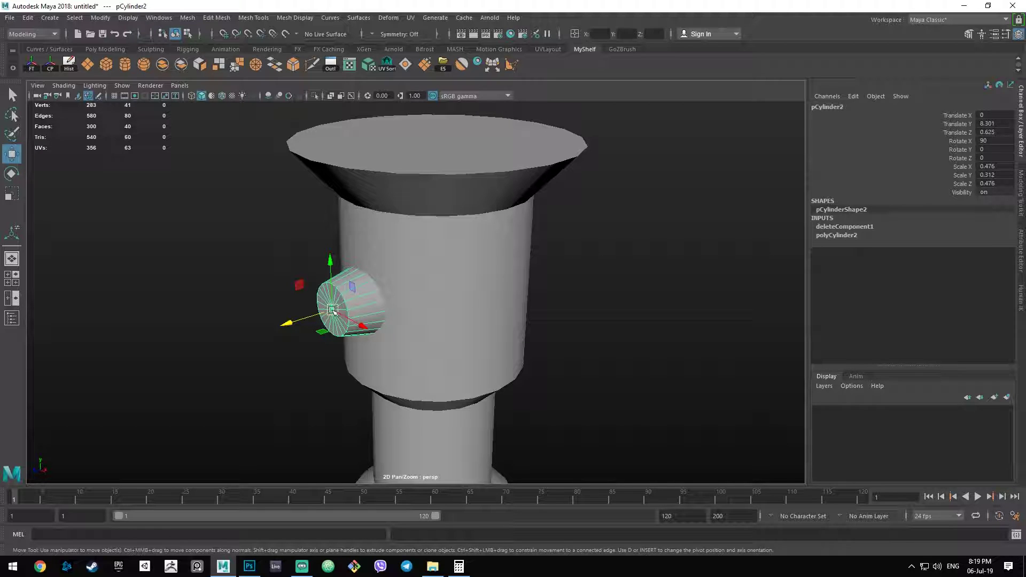
{"action": "scroll", "coordinate": [335, 302], "scroll_direction": "down", "scroll_amount": 3}
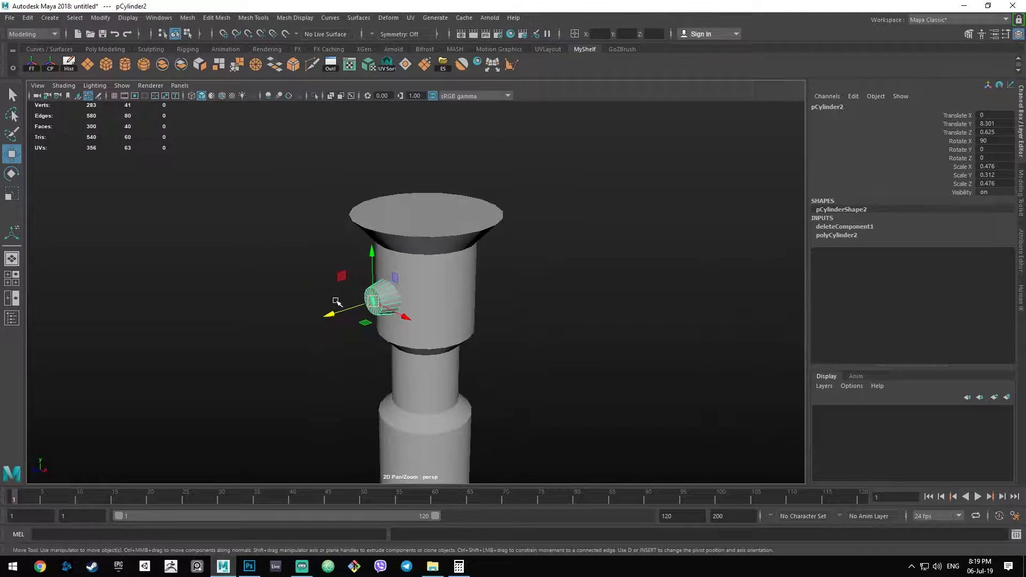
{"action": "mouse_move", "coordinate": [492, 322]}
{"action": "left_mouse_down", "text": "alt"}
{"action": "mouse_move", "coordinate": [466, 330]}
{"action": "mouse_move", "coordinate": [481, 327]}
{"action": "left_mouse_up", "text": "alt"}
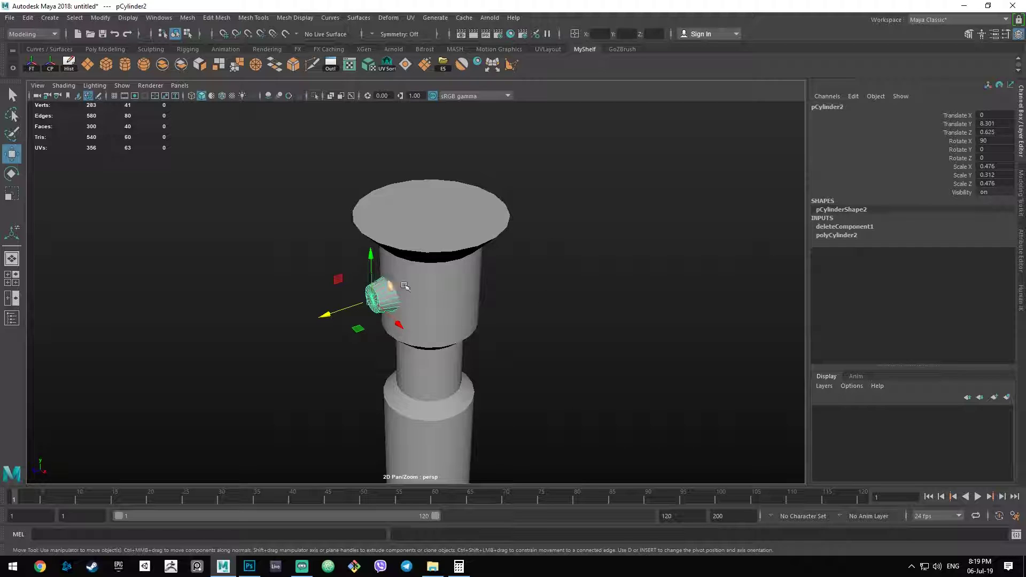
- Snap the screw's pivot onto the column's central axis in wireframe, leaving the screw in place
{"action": "key", "text": "4"}
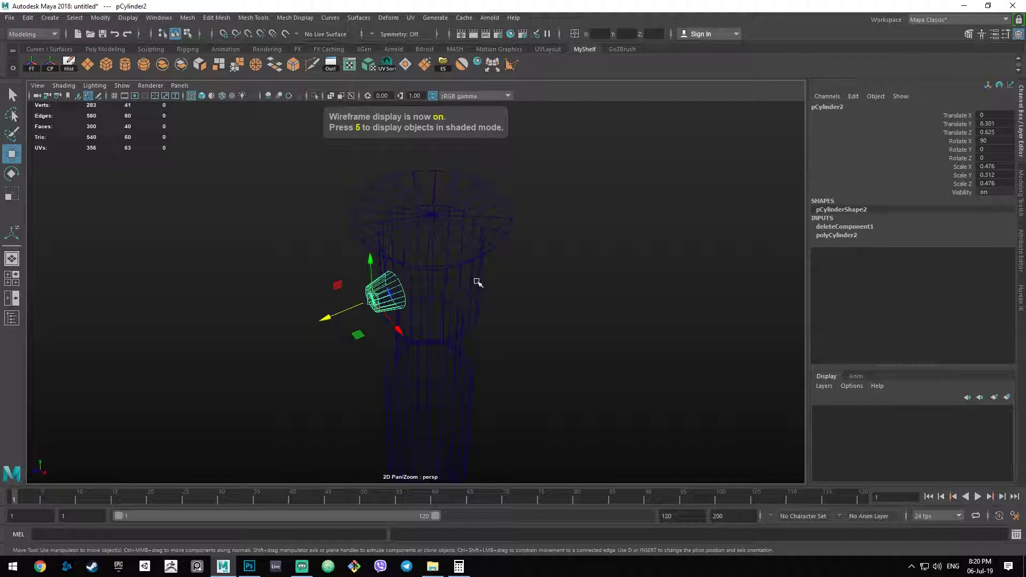
{"action": "key", "text": "5"}
{"action": "key", "text": "4"}
{"action": "key", "text": "d"}
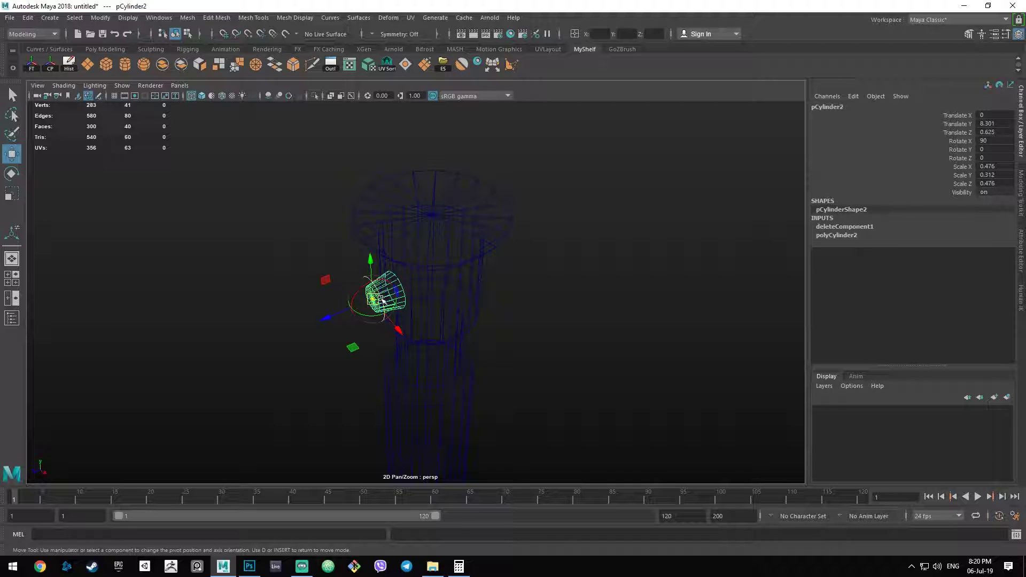
{"action": "key", "text": "v"}
{"action": "left_click_drag", "start_coordinate": [326, 318], "coordinate": [325, 318]}
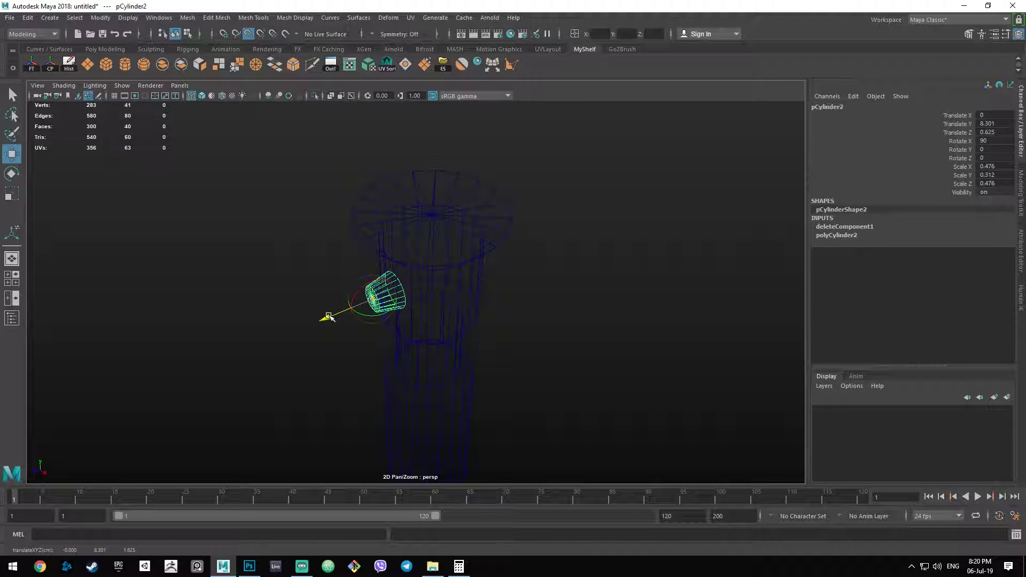
{"action": "left_click_drag", "start_coordinate": [328, 317], "coordinate": [432, 213]}
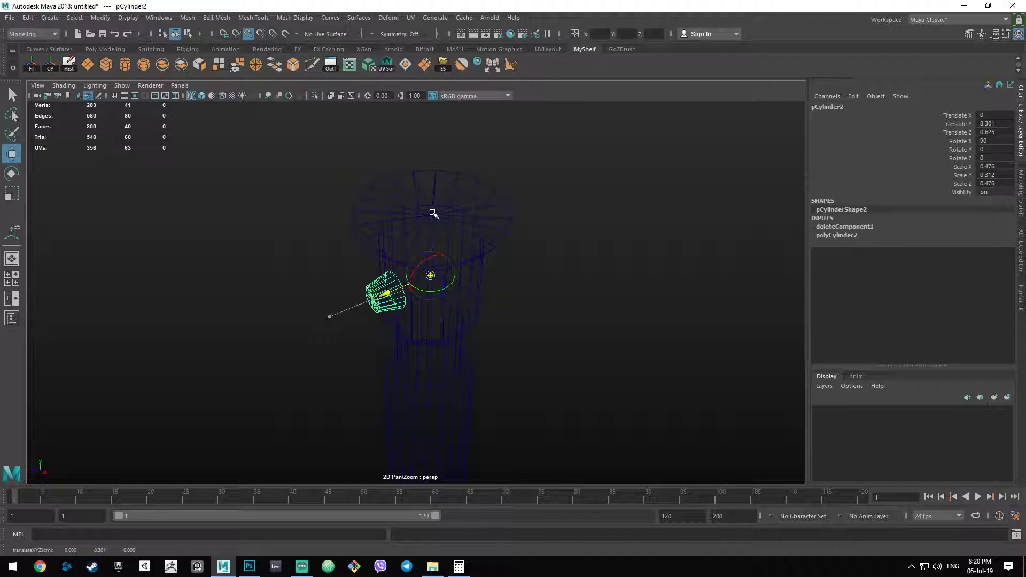
{"action": "left_click_drag", "start_coordinate": [432, 213], "coordinate": [496, 233]}
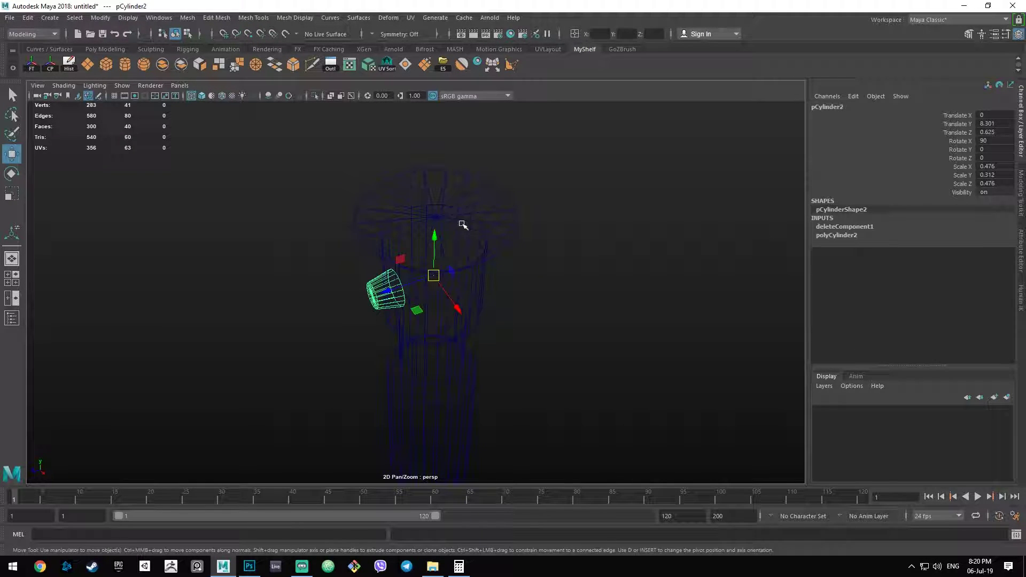
{"action": "mouse_move", "coordinate": [528, 277]}
{"action": "left_mouse_down", "text": "alt"}
{"action": "mouse_move", "coordinate": [570, 279]}
{"action": "mouse_move", "coordinate": [544, 287]}
{"action": "left_mouse_up", "text": "alt"}
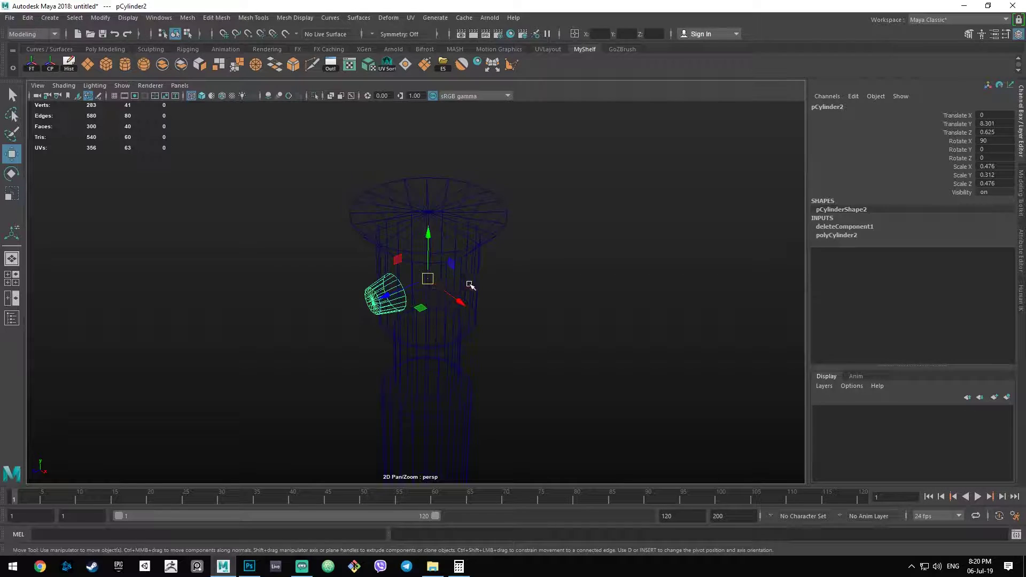
- Delete the screw's construction history and freeze its transformations
{"action": "key", "text": "5"}
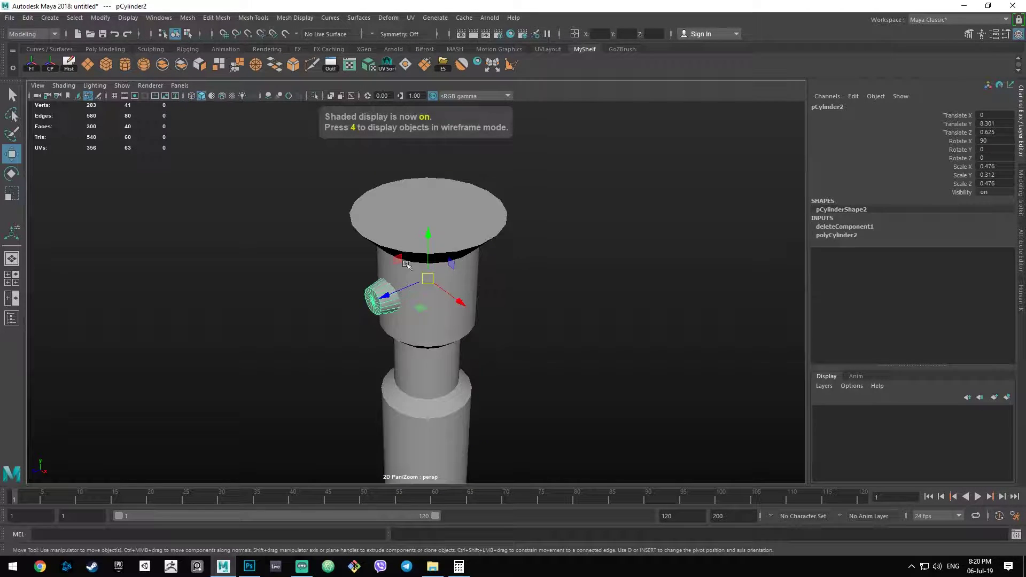
{"action": "left_click", "coordinate": [69, 68]}
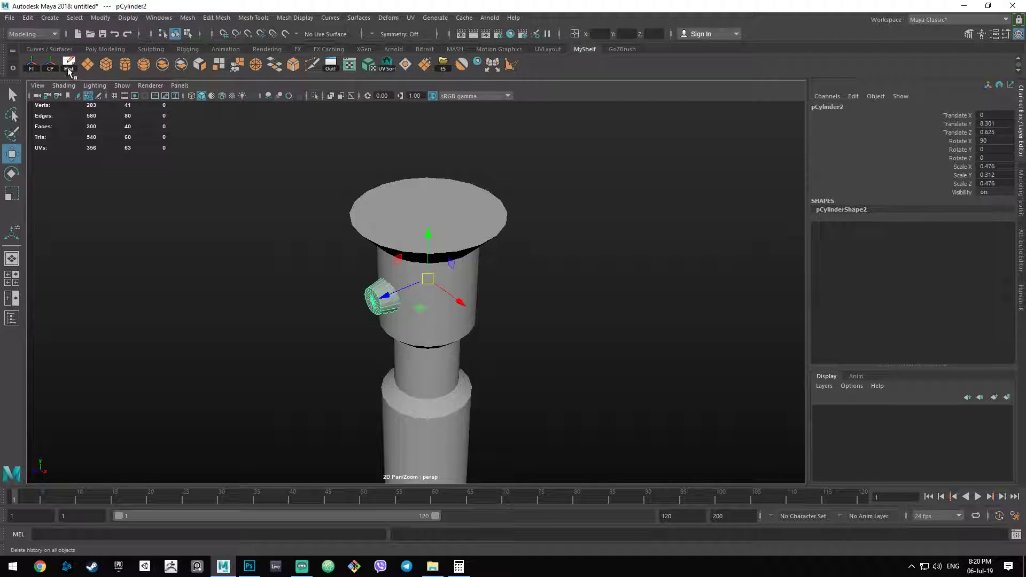
{"action": "left_click", "coordinate": [32, 64]}
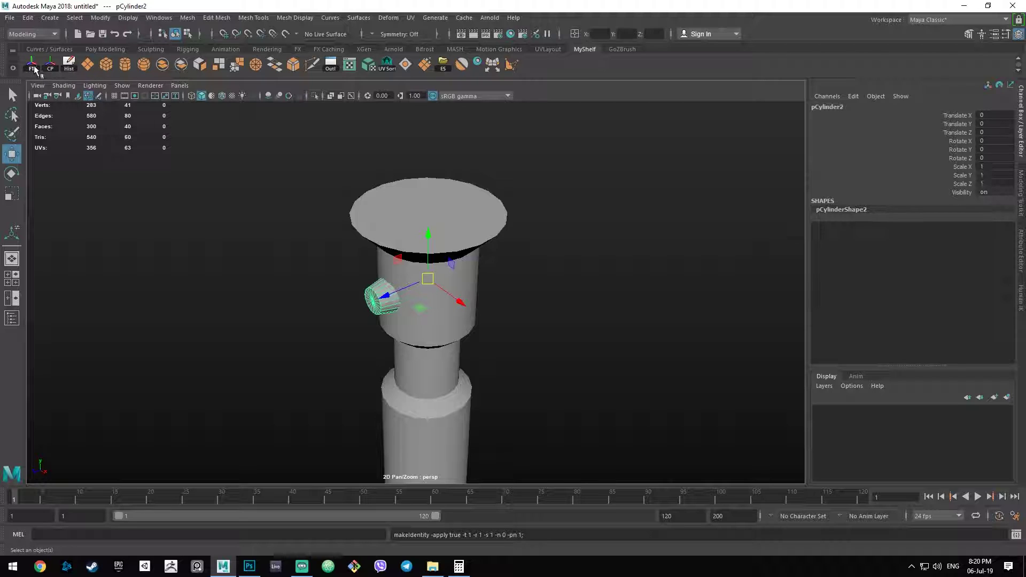
- Open the Duplicate Special options box from the Edit menu
{"action": "left_click", "coordinate": [49, 18]}
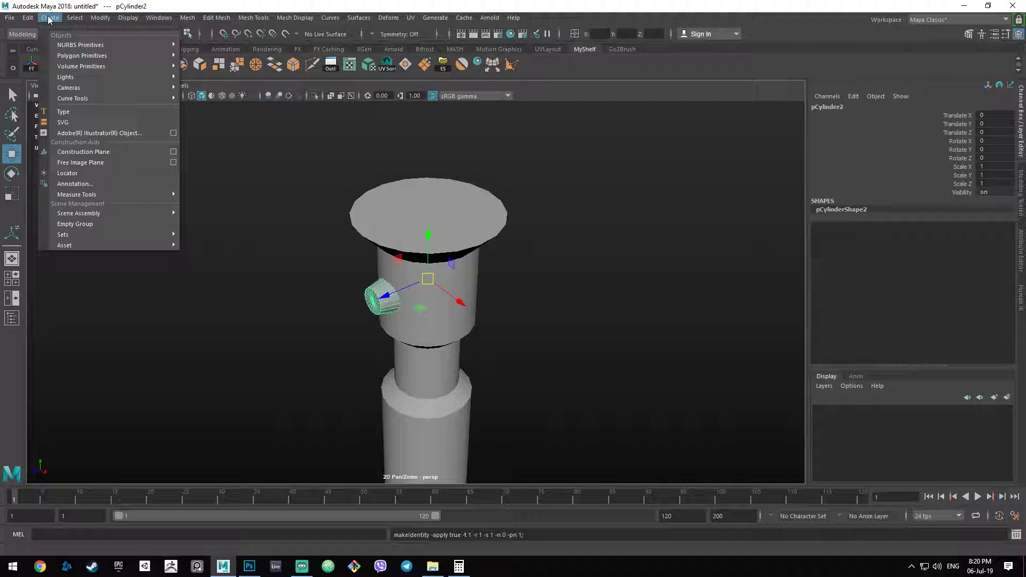
{"action": "mouse_move", "coordinate": [27, 18]}
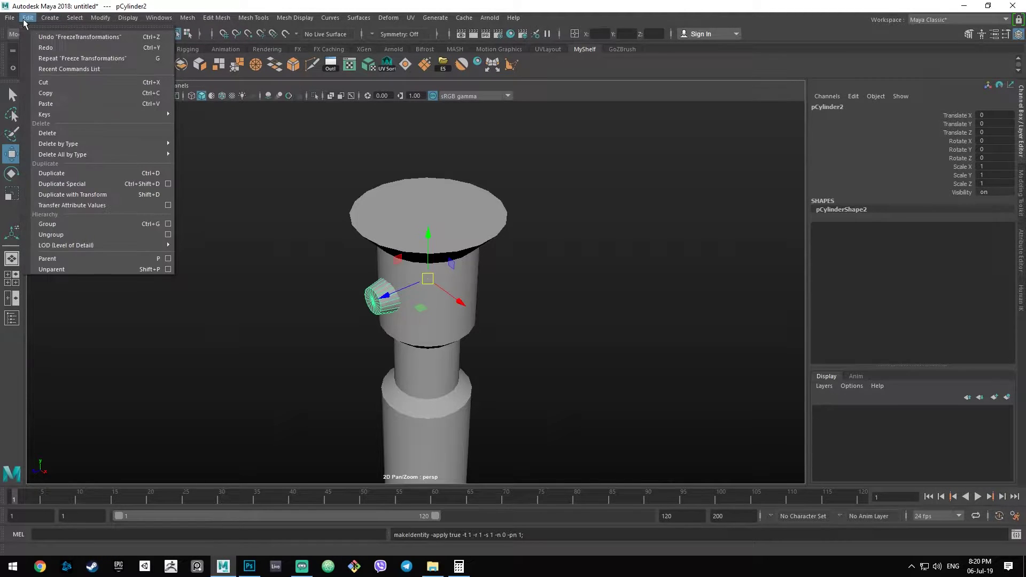
{"action": "left_click", "coordinate": [168, 183]}
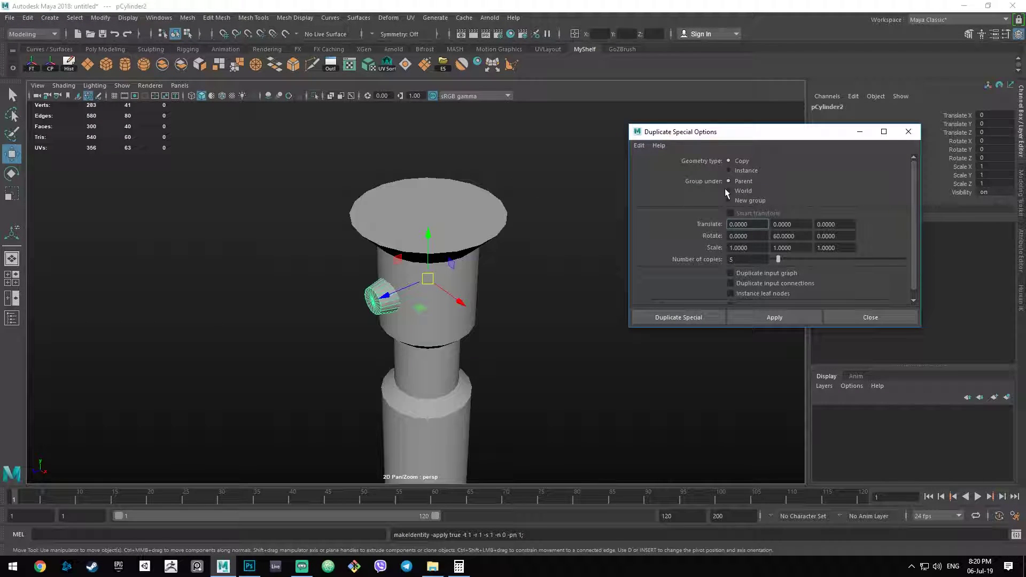
- Enlarge the Duplicate Special Options window to show all settings and select the Number of copies value
{"action": "left_click_drag", "start_coordinate": [829, 326], "coordinate": [828, 341]}
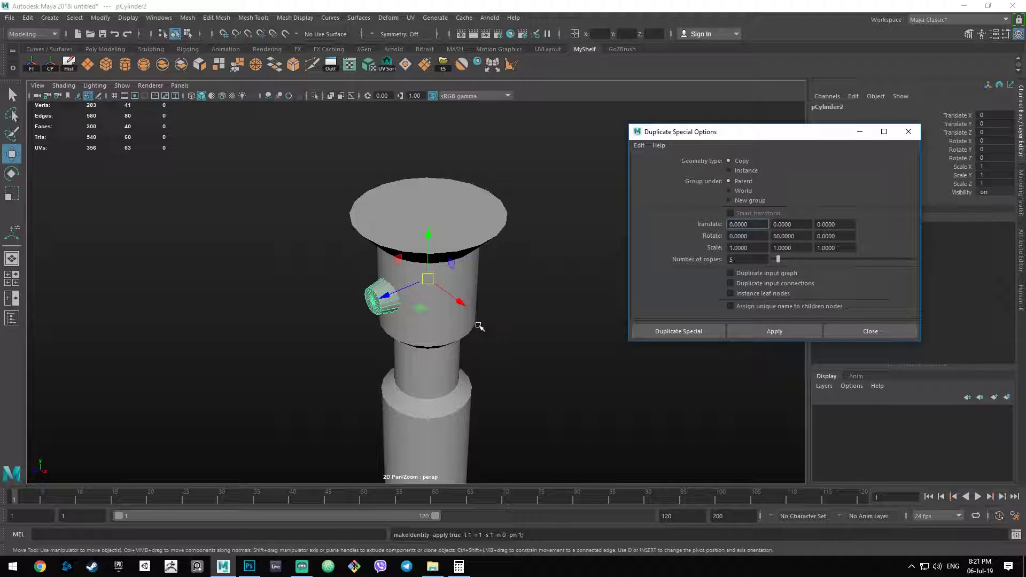
{"action": "scroll", "coordinate": [370, 304], "scroll_direction": "up", "scroll_amount": 2}
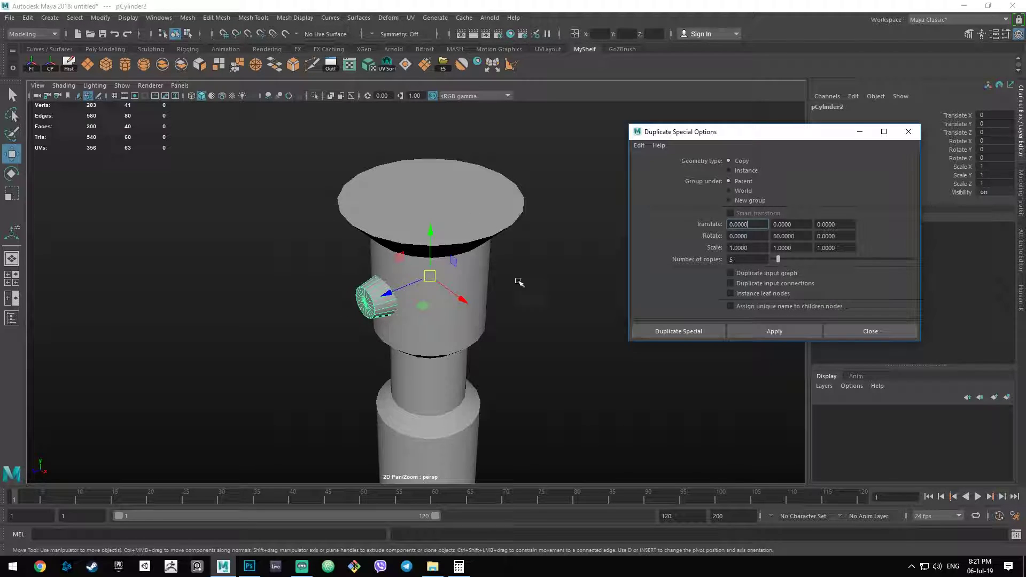
{"action": "double_click", "coordinate": [740, 260]}
- Compute 360 ÷ 6 = 60 in Calculator, then close it
{"action": "key", "text": "super"}
{"action": "type", "text": "calc"}
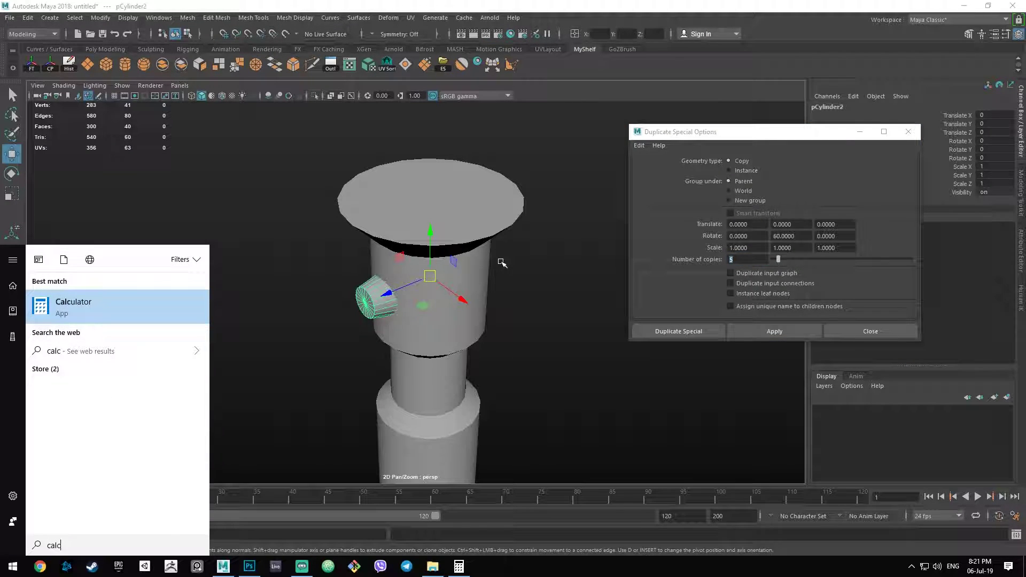
{"action": "key", "text": "Return"}
{"action": "type", "text": "360"}
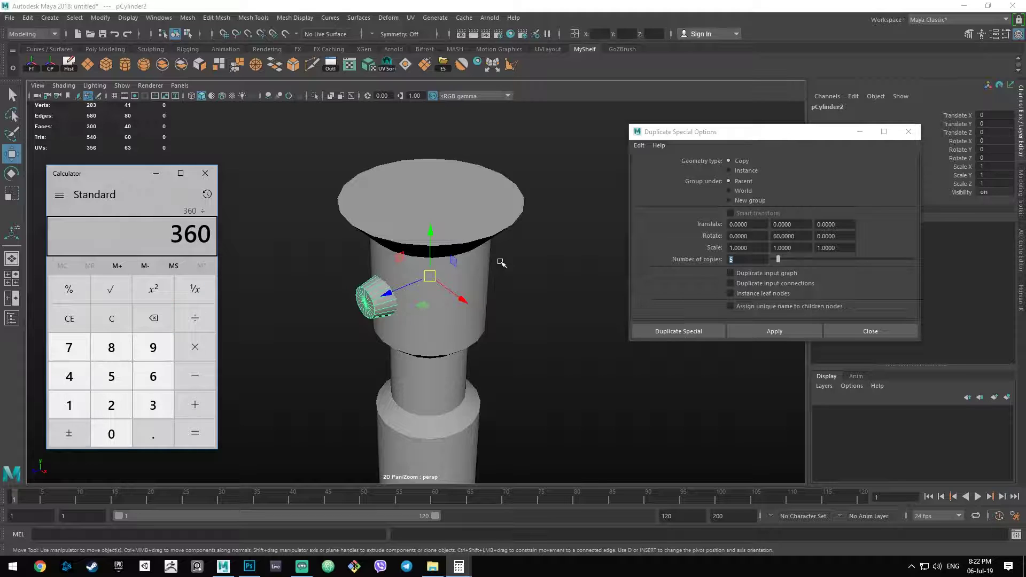
{"action": "type", "text": "60"}
{"action": "left_click", "coordinate": [206, 173]}
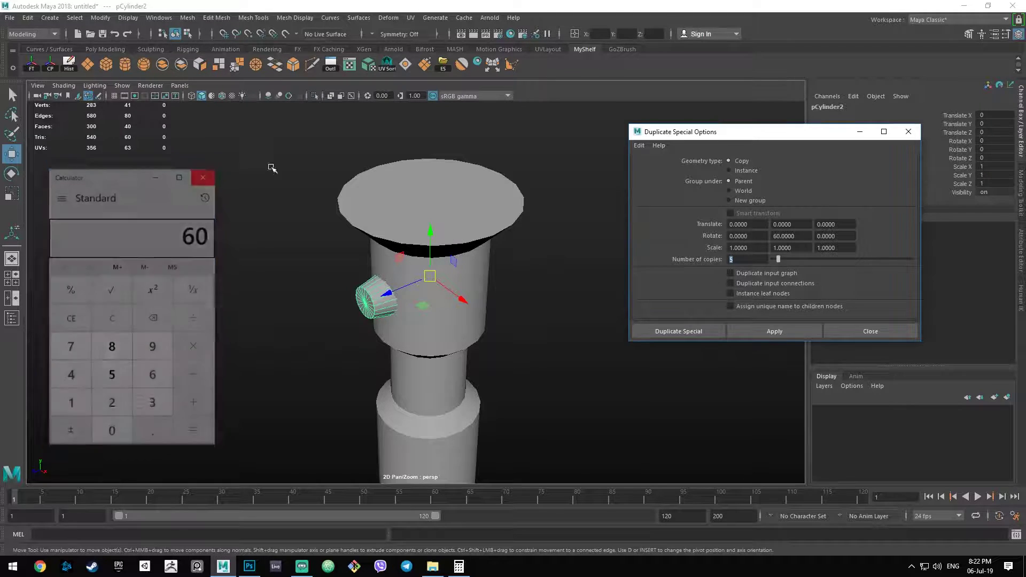
- Set Duplicate Special Rotate to 0, 60, 0 with 5 copies
{"action": "left_click_drag", "start_coordinate": [784, 236], "coordinate": [800, 235]}
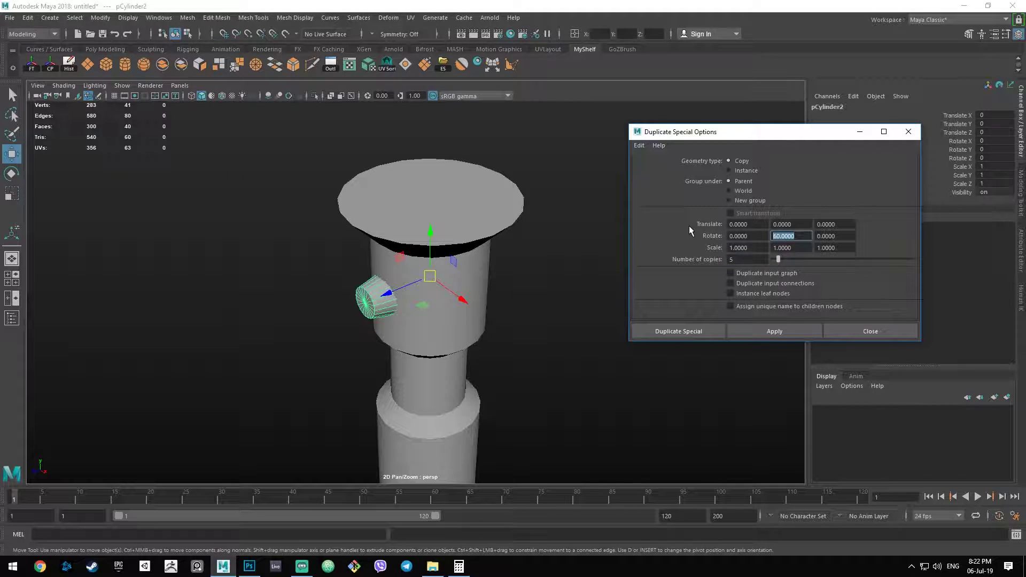
{"action": "type", "text": "0"}
{"action": "middle_click_drag", "start_coordinate": [564, 279], "coordinate": [559, 281], "text": "alt"}
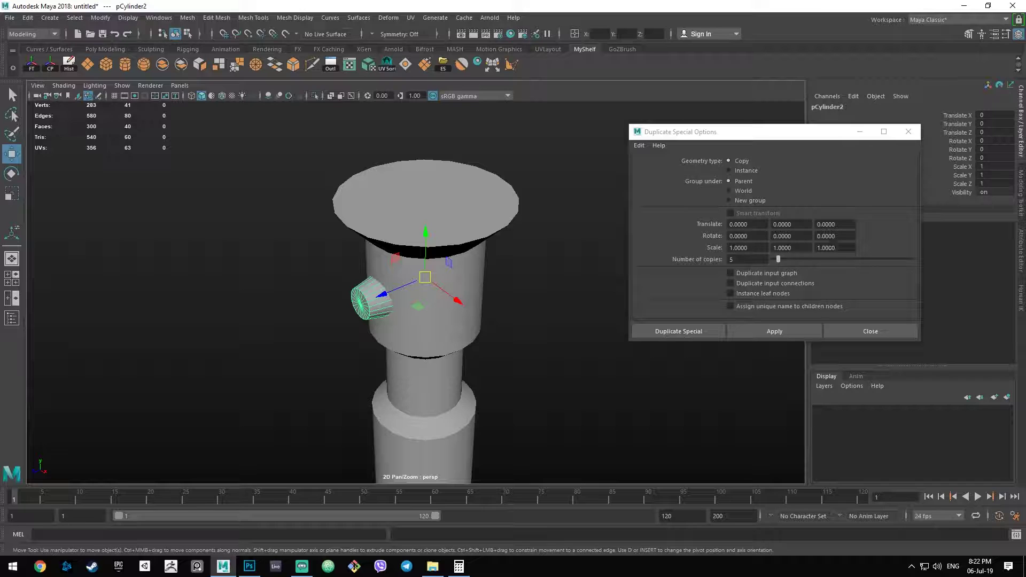
{"action": "double_click", "coordinate": [755, 236]}
{"action": "double_click", "coordinate": [790, 236]}
{"action": "double_click", "coordinate": [832, 236]}
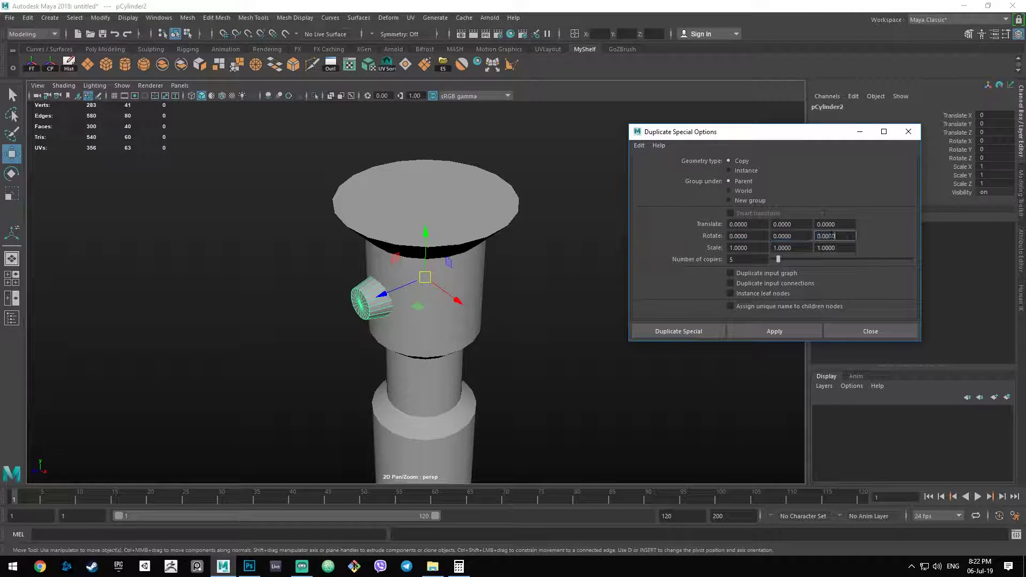
{"action": "left_click", "coordinate": [794, 236]}
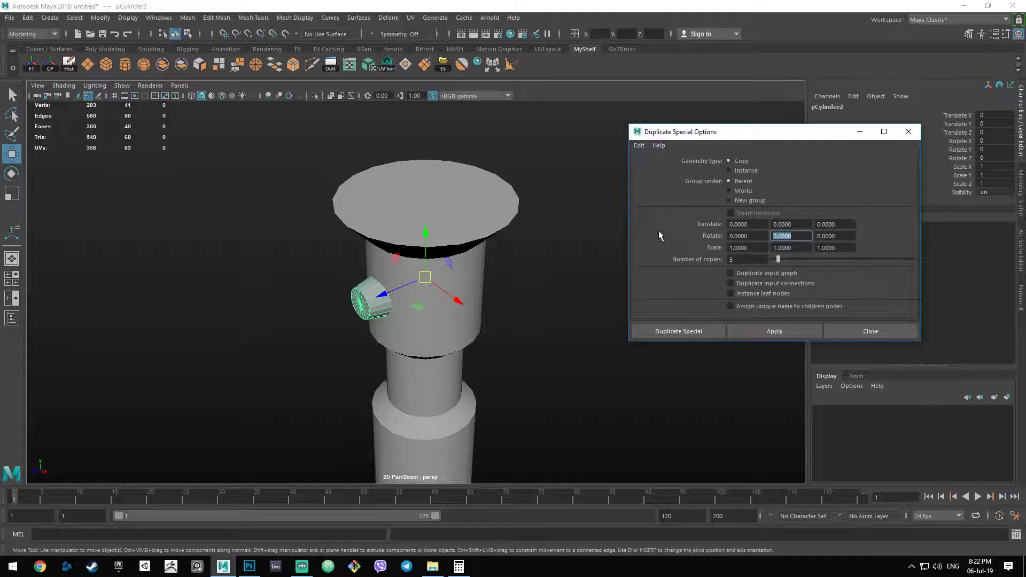
{"action": "type", "text": "60"}
{"action": "key", "text": "Return"}
{"action": "middle_click_drag", "start_coordinate": [535, 314], "coordinate": [528, 304], "text": "alt"}
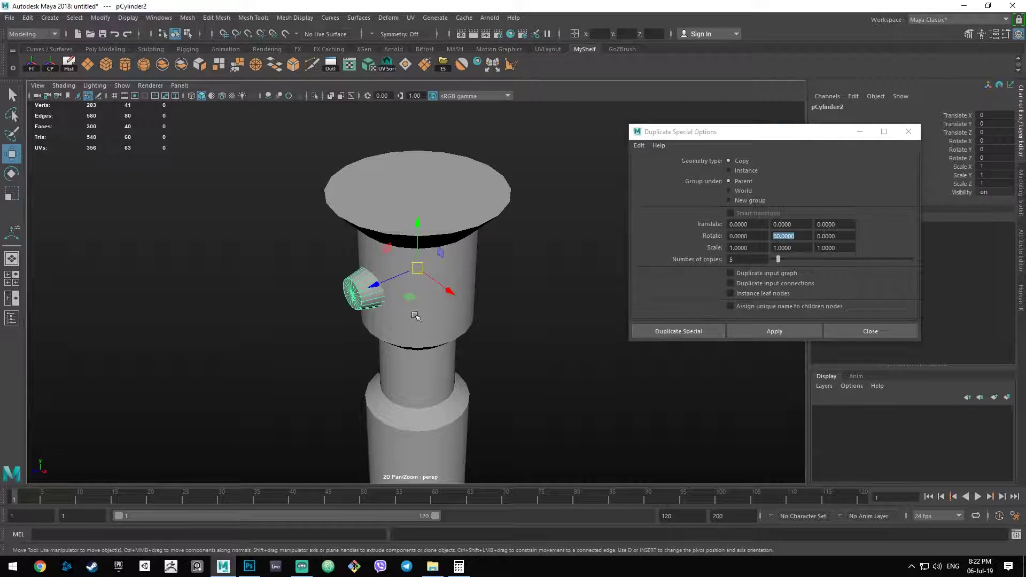
- Apply Duplicate Special to create five screw copies at 60° intervals and deselect them
{"action": "key", "text": "q"}
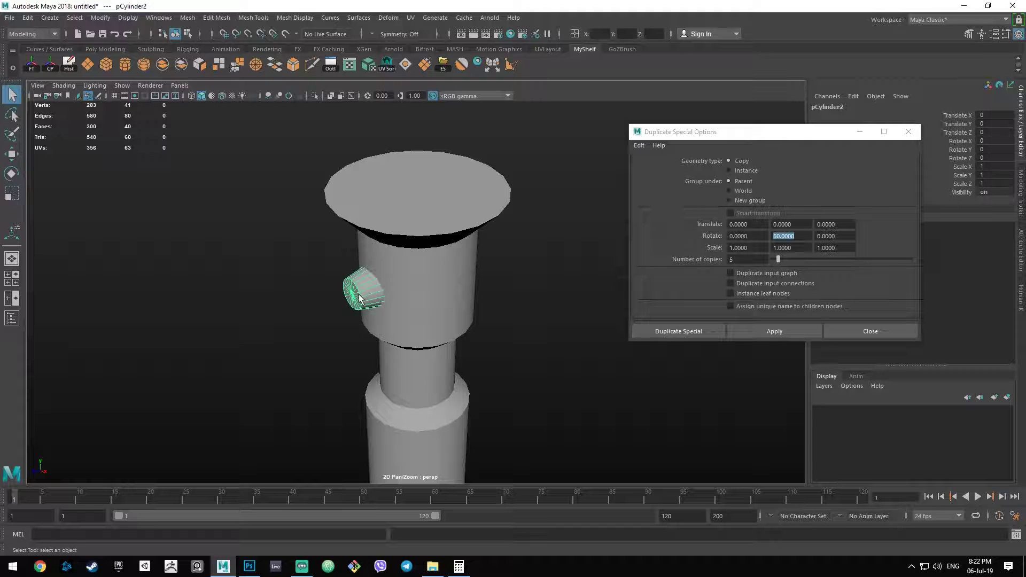
{"action": "key", "text": "w"}
{"action": "left_click", "coordinate": [764, 331]}
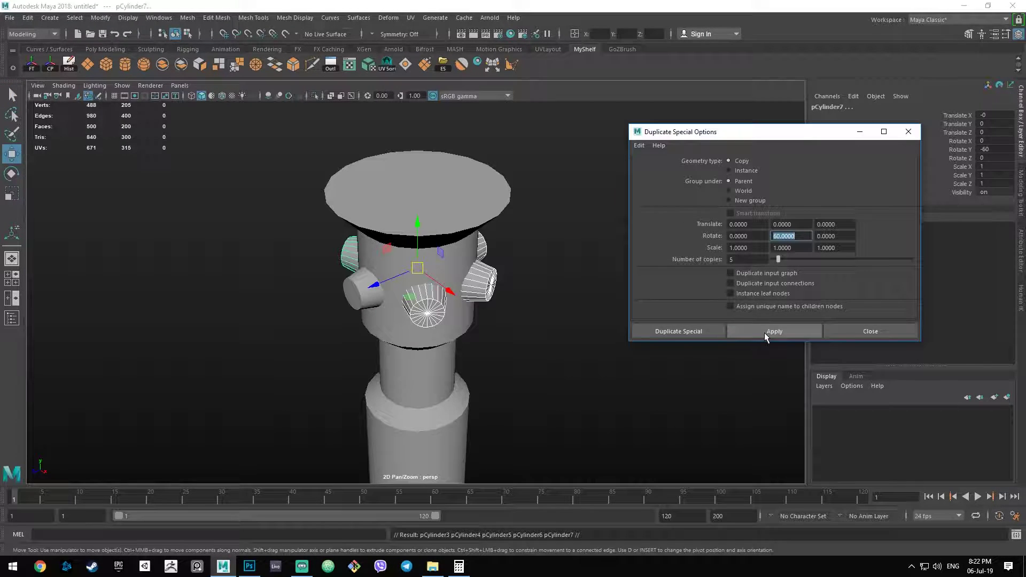
{"action": "left_click_drag", "start_coordinate": [597, 383], "coordinate": [508, 361], "text": "alt"}
{"action": "left_click", "coordinate": [587, 378]}
- Inspect the ring of copies around the handle, then undo the duplication
{"action": "right_click_drag", "start_coordinate": [508, 361], "coordinate": [470, 369], "text": "alt"}
{"action": "middle_click_drag", "start_coordinate": [511, 374], "coordinate": [494, 314], "text": "alt"}
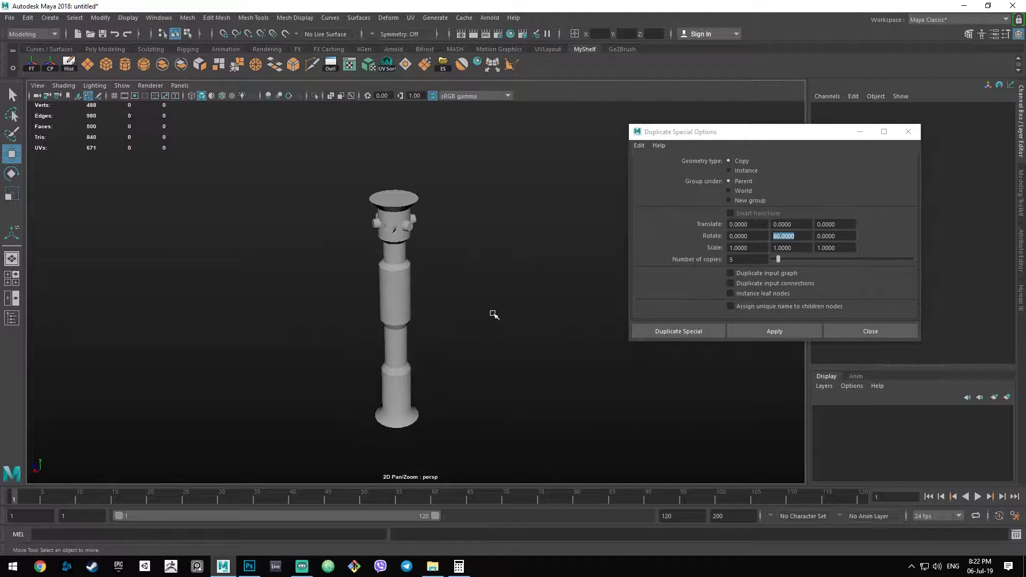
{"action": "left_click_drag", "start_coordinate": [494, 315], "coordinate": [497, 353], "text": "alt"}
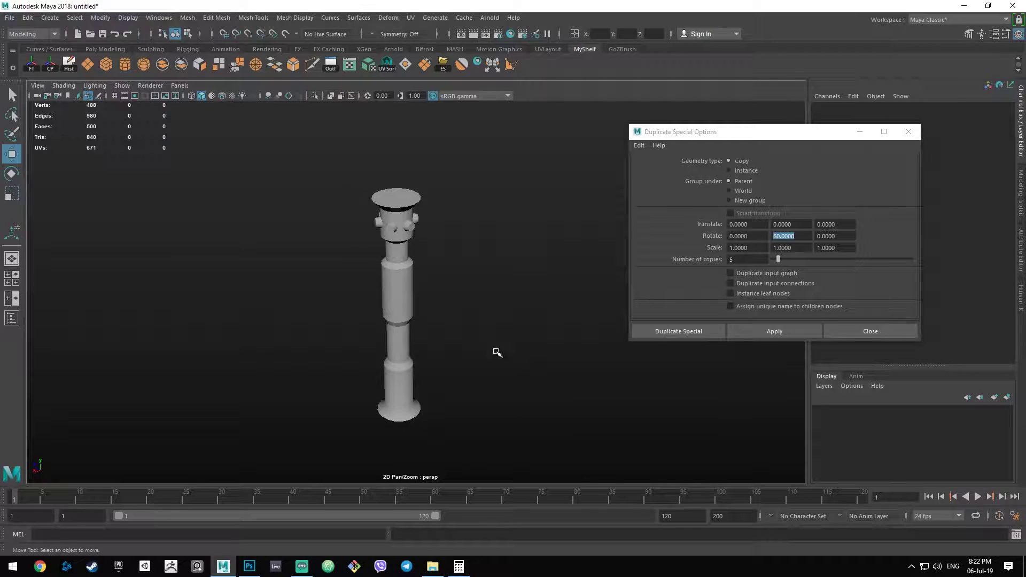
{"action": "scroll", "coordinate": [497, 352], "scroll_direction": "up", "scroll_amount": 5}
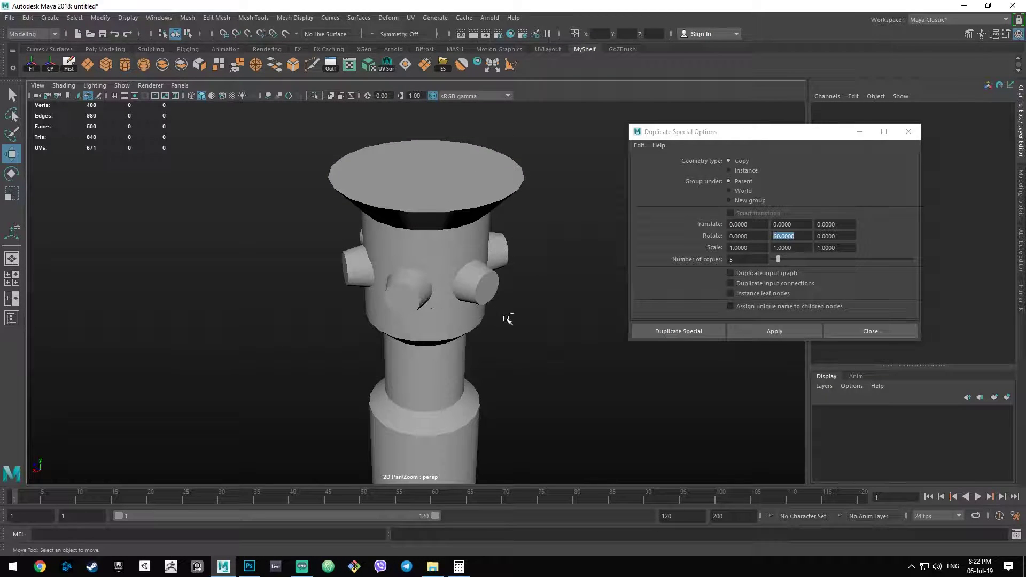
{"action": "key", "text": "ctrl+z"}
- Set Geometry type to Instance and apply to create five instanced screws
{"action": "left_click_drag", "start_coordinate": [522, 327], "coordinate": [631, 331], "text": "alt"}
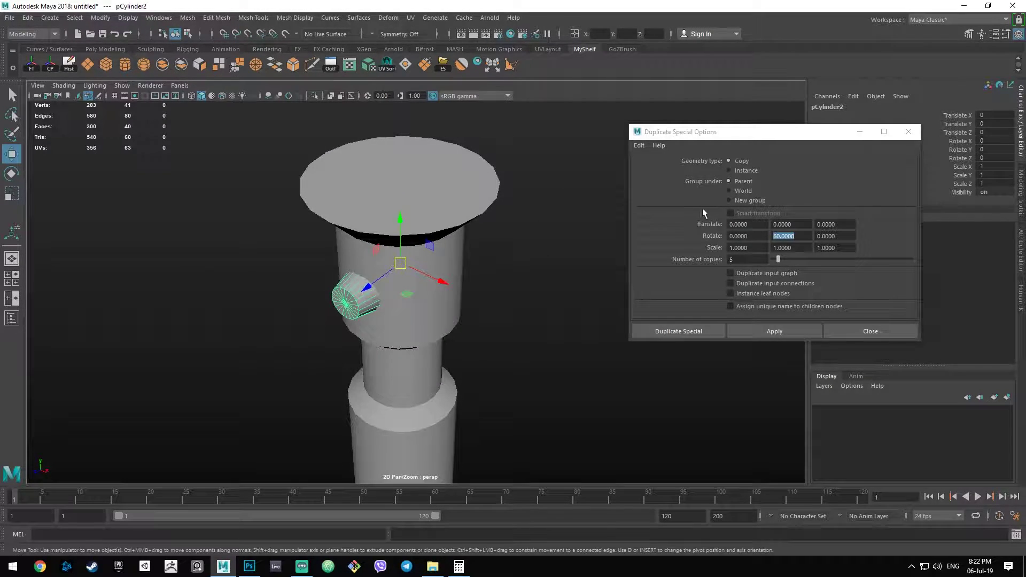
{"action": "middle_click_drag", "start_coordinate": [592, 283], "coordinate": [604, 282], "text": "alt"}
{"action": "left_click", "coordinate": [740, 171]}
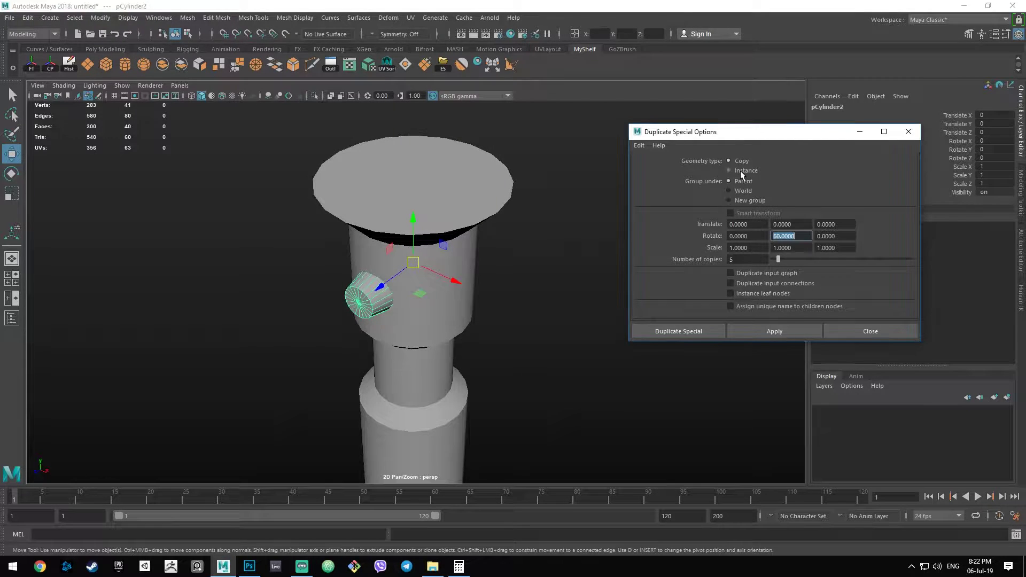
{"action": "left_click", "coordinate": [775, 329]}
- Zoom in on the right-hand screw instance and select it for vertex editing
{"action": "left_click_drag", "start_coordinate": [630, 408], "coordinate": [555, 367], "text": "alt"}
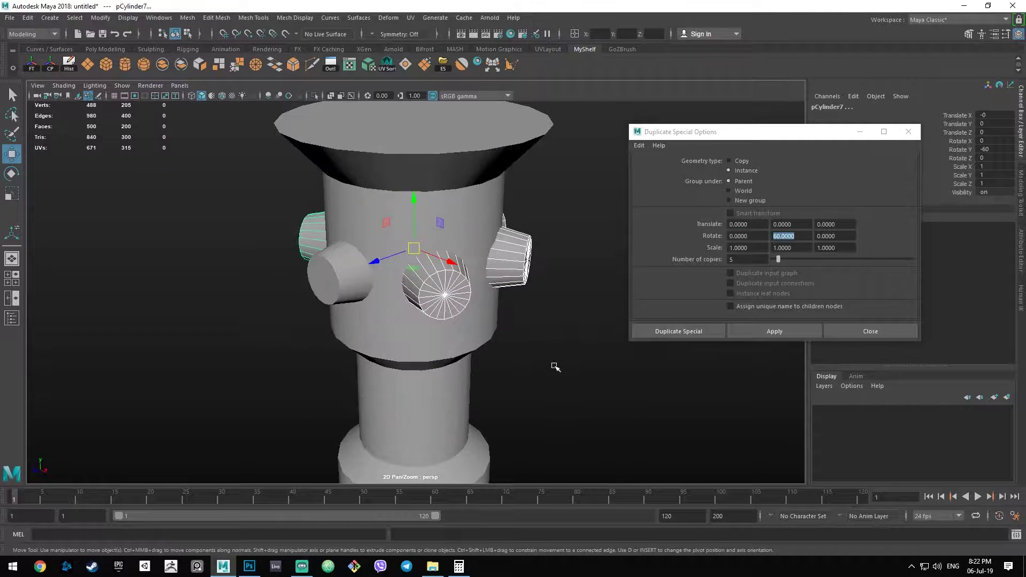
{"action": "middle_click_drag", "start_coordinate": [566, 295], "coordinate": [499, 301], "text": "alt"}
{"action": "scroll", "coordinate": [498, 299], "scroll_direction": "up", "scroll_amount": 4}
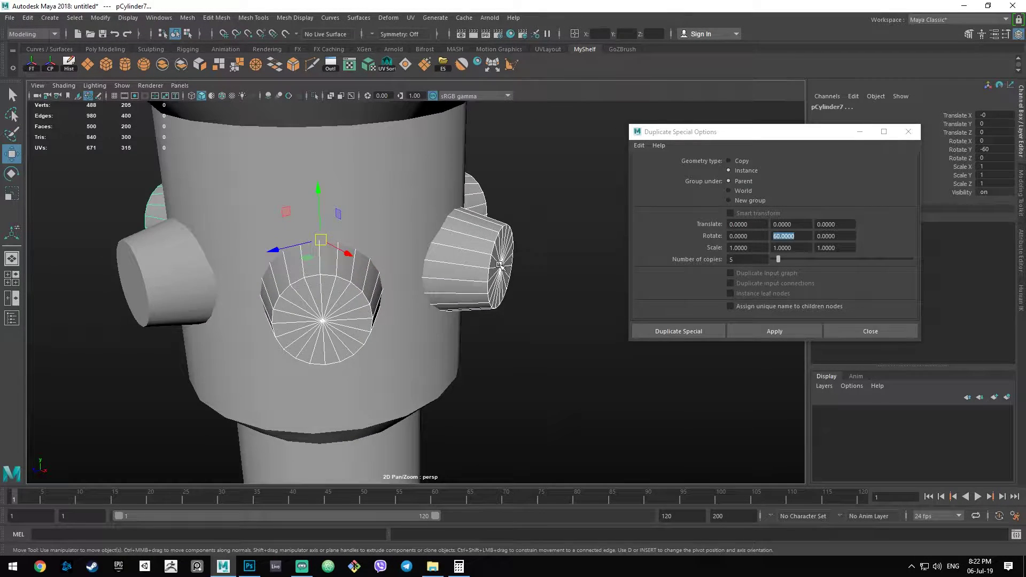
{"action": "left_click", "coordinate": [499, 265]}
{"action": "right_click_drag", "start_coordinate": [520, 259], "coordinate": [496, 254]}
- Pick vertices on one screw and orbit around it, undoing an accidental vertex move
{"action": "left_click", "coordinate": [491, 255]}
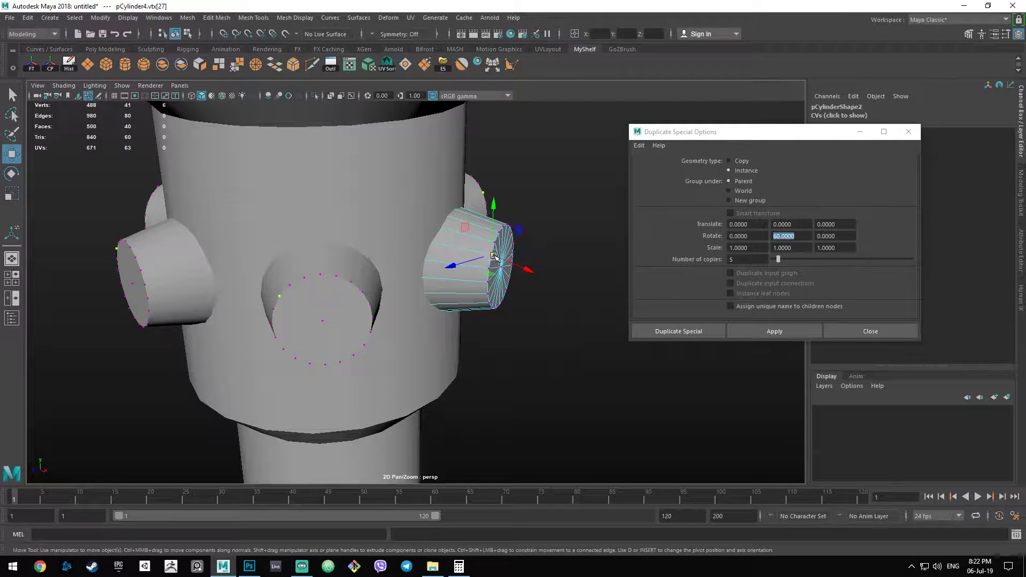
{"action": "key", "text": "q"}
{"action": "left_click", "coordinate": [489, 294]}
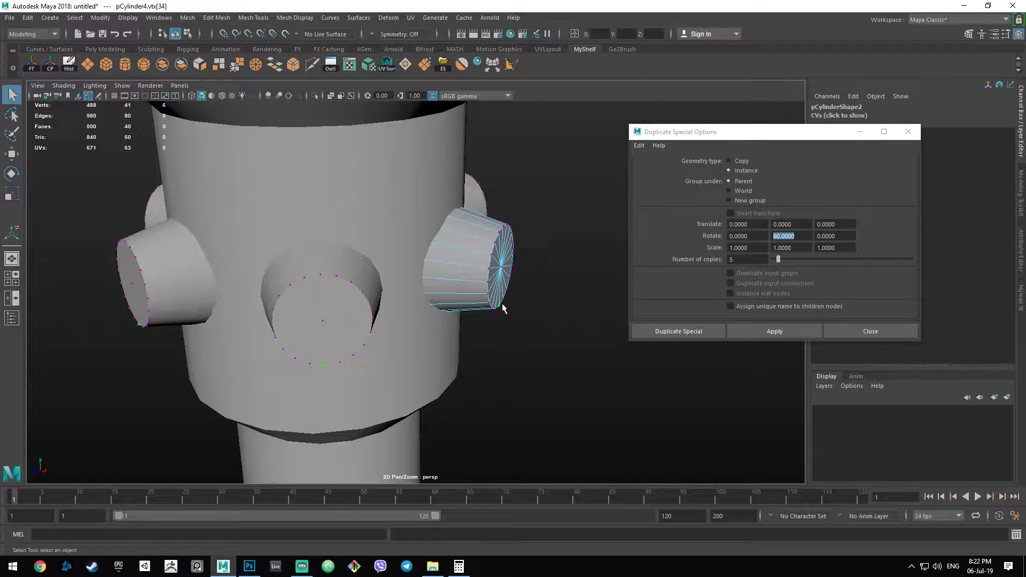
{"action": "scroll", "coordinate": [512, 246], "scroll_direction": "down", "scroll_amount": 4}
{"action": "left_click_drag", "start_coordinate": [545, 283], "coordinate": [407, 281], "text": "alt"}
{"action": "key", "text": "w"}
{"action": "left_click_drag", "start_coordinate": [455, 176], "coordinate": [511, 227], "text": "alt"}
{"action": "key", "text": "ctrl+z"}
{"action": "scroll", "coordinate": [450, 282], "scroll_direction": "up", "scroll_amount": 4}
{"action": "left_click_drag", "start_coordinate": [450, 283], "coordinate": [554, 266], "text": "alt"}
- Select only the screw's end-cap faces in face mode, using wireframe view
{"action": "right_click", "coordinate": [508, 241]}
{"action": "left_click", "coordinate": [508, 270]}
{"action": "key", "text": "q"}
{"action": "key", "text": "4"}
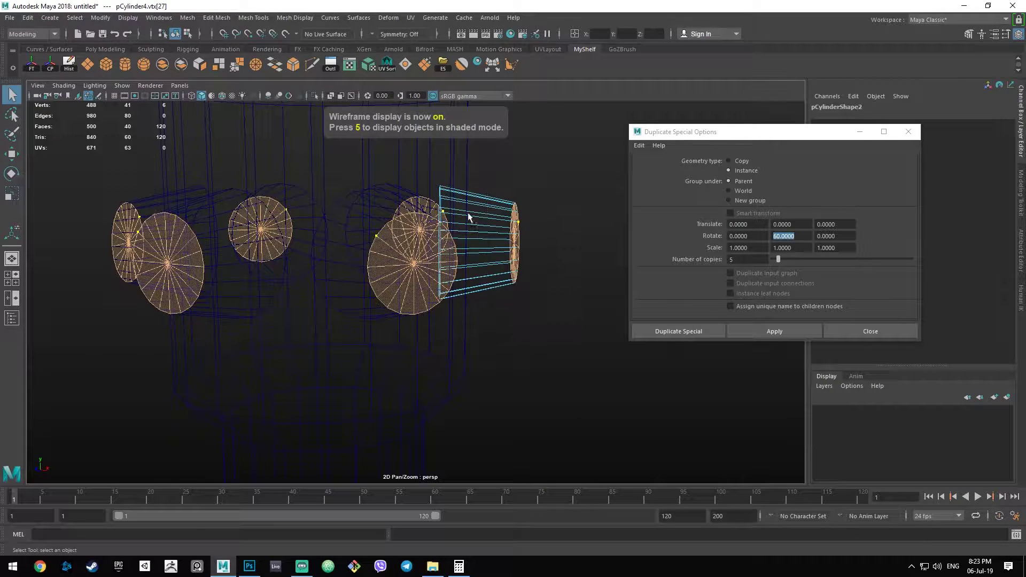
{"action": "mouse_move", "coordinate": [496, 223]}
{"action": "left_mouse_down"}
{"action": "mouse_move", "coordinate": [489, 350]}
{"action": "mouse_move", "coordinate": [471, 347]}
{"action": "left_mouse_up"}
{"action": "key", "text": "5"}
{"action": "scroll", "coordinate": [498, 331], "scroll_direction": "down", "scroll_amount": 3}
- Scale the screw's end cap down to about 0.7
{"action": "key", "text": "r"}
{"action": "left_click_drag", "start_coordinate": [451, 299], "coordinate": [300, 287]}
{"action": "scroll", "coordinate": [453, 294], "scroll_direction": "down", "scroll_amount": 4}
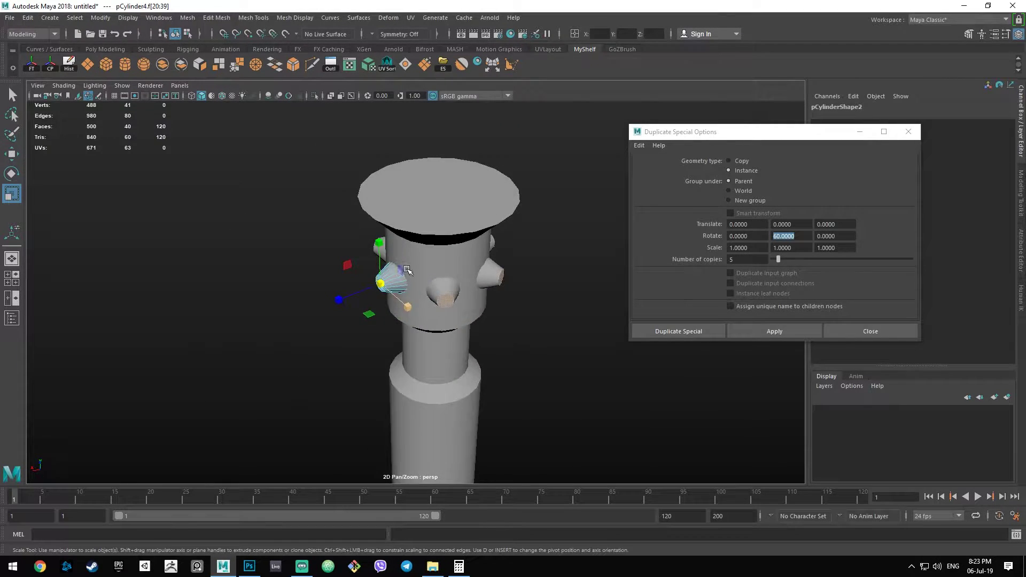
{"action": "scroll", "coordinate": [298, 286], "scroll_direction": "up", "scroll_amount": 4}
- Push the end cap inward along the screw's axis, shortening all instanced screws
{"action": "key", "text": "w"}
{"action": "key", "text": "f"}
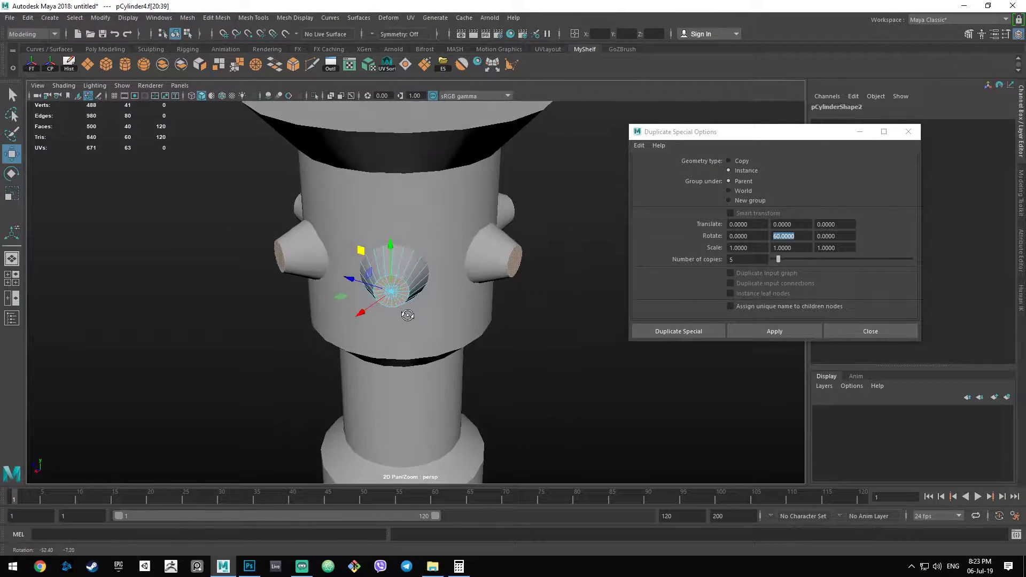
{"action": "key", "text": "d"}
{"action": "scroll", "coordinate": [428, 276], "scroll_direction": "down", "scroll_amount": 5}
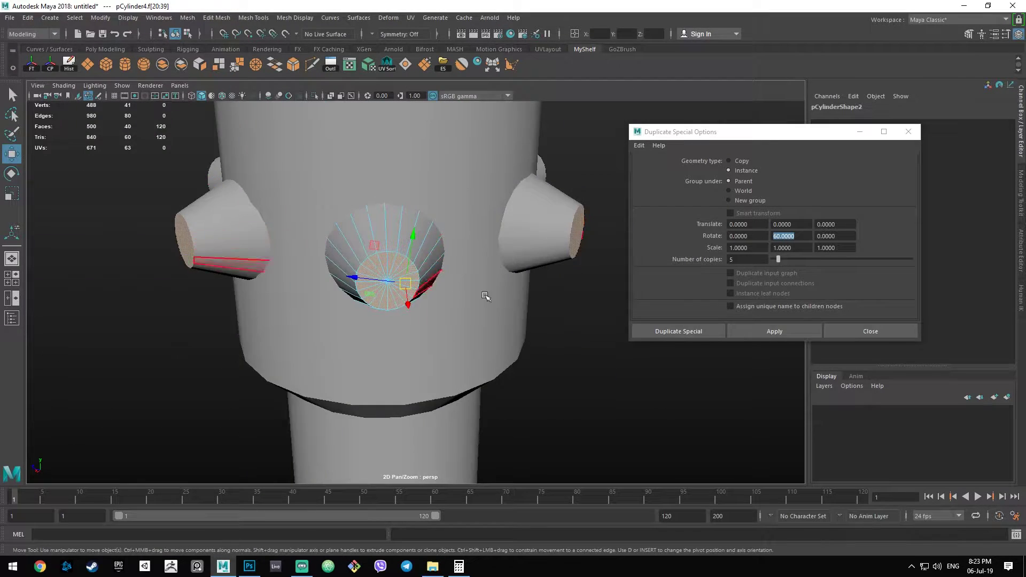
{"action": "left_click_drag", "start_coordinate": [486, 298], "coordinate": [588, 323], "text": "alt"}
{"action": "scroll", "coordinate": [582, 322], "scroll_direction": "down", "scroll_amount": 4}
{"action": "left_click_drag", "start_coordinate": [492, 306], "coordinate": [574, 351]}
{"action": "scroll", "coordinate": [561, 352], "scroll_direction": "down", "scroll_amount": 5}
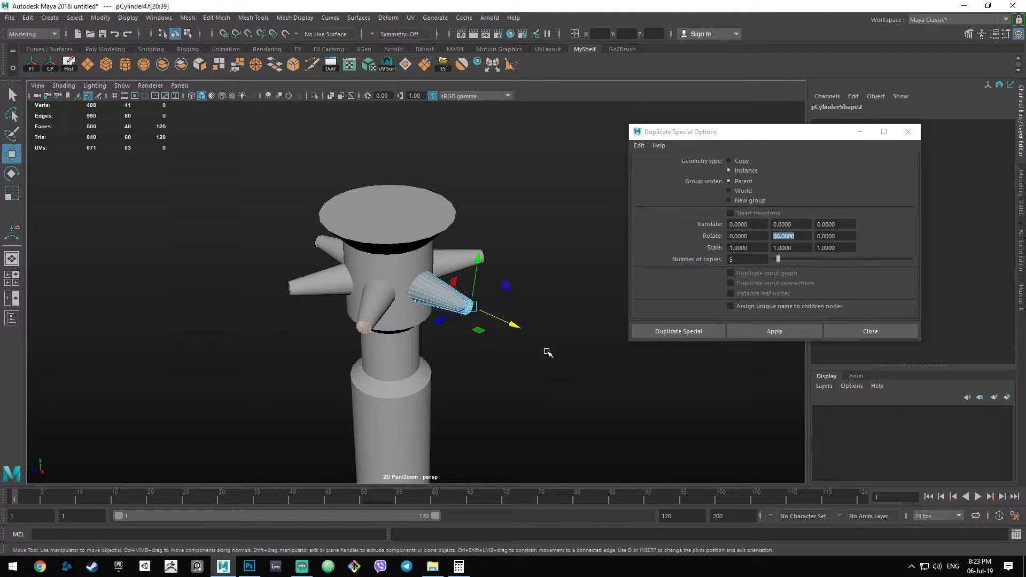
{"action": "left_click_drag", "start_coordinate": [515, 327], "coordinate": [529, 355]}
{"action": "scroll", "coordinate": [489, 333], "scroll_direction": "up", "scroll_amount": 4}
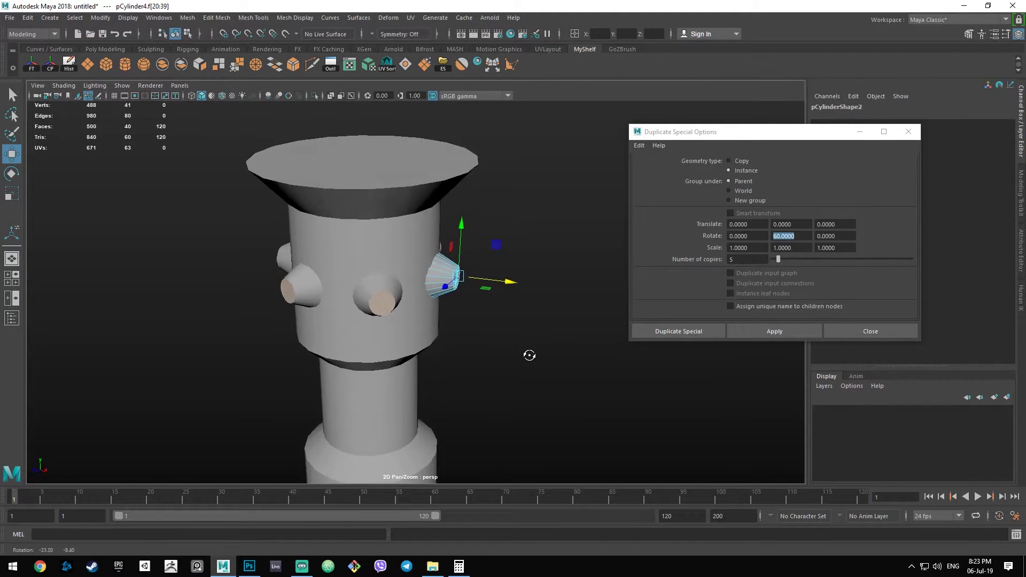